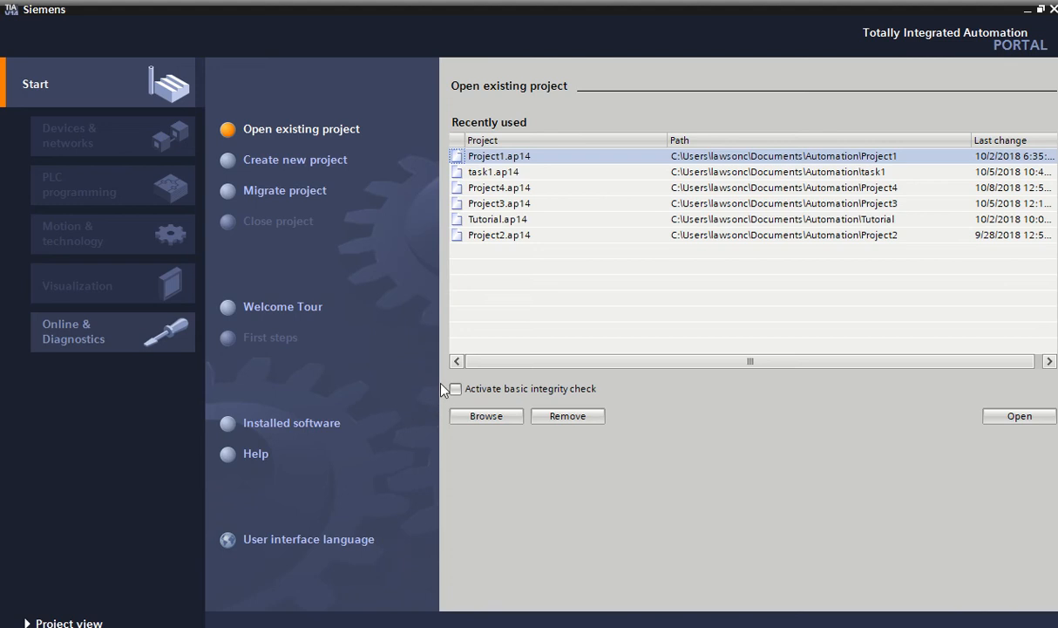
Create a new project named Tutorial_Test with the comment "Test Ladder logic programs"
left_click(312, 162)
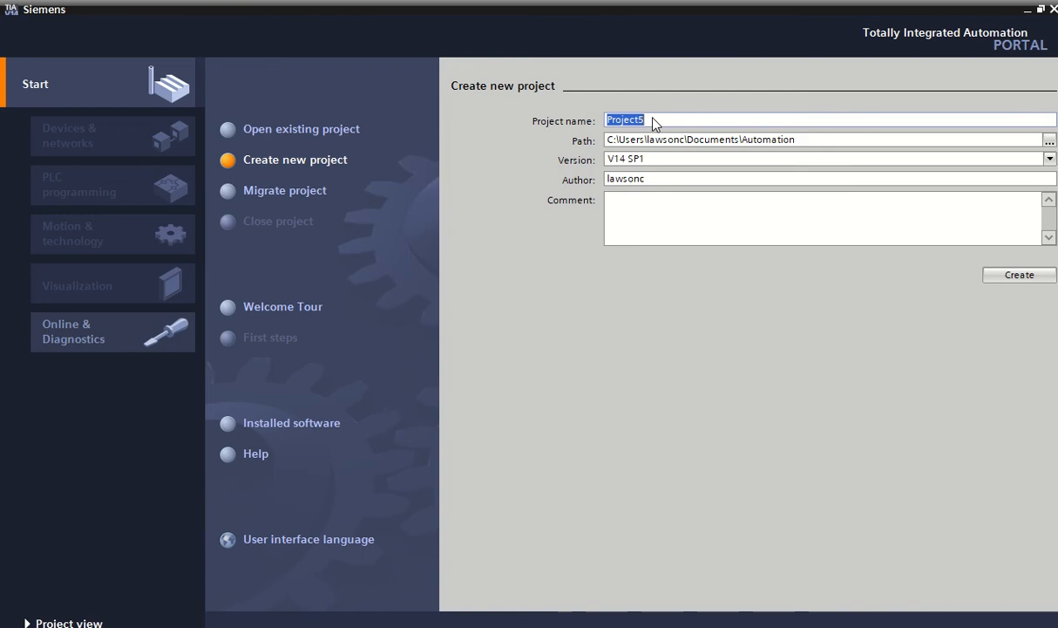
type("Tutorial")
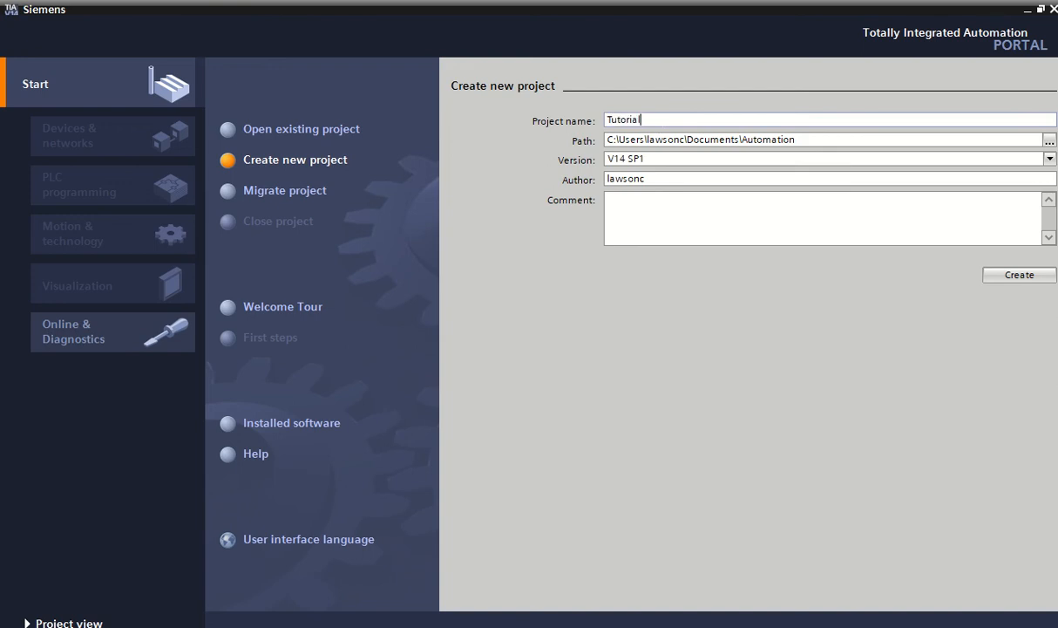
type("_Test")
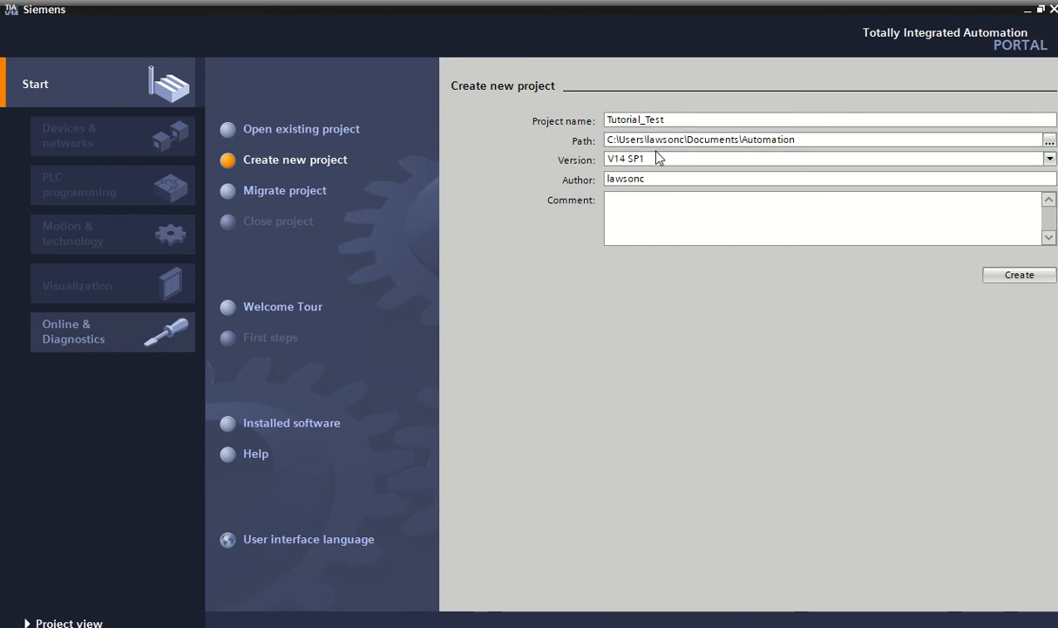
left_click(634, 203)
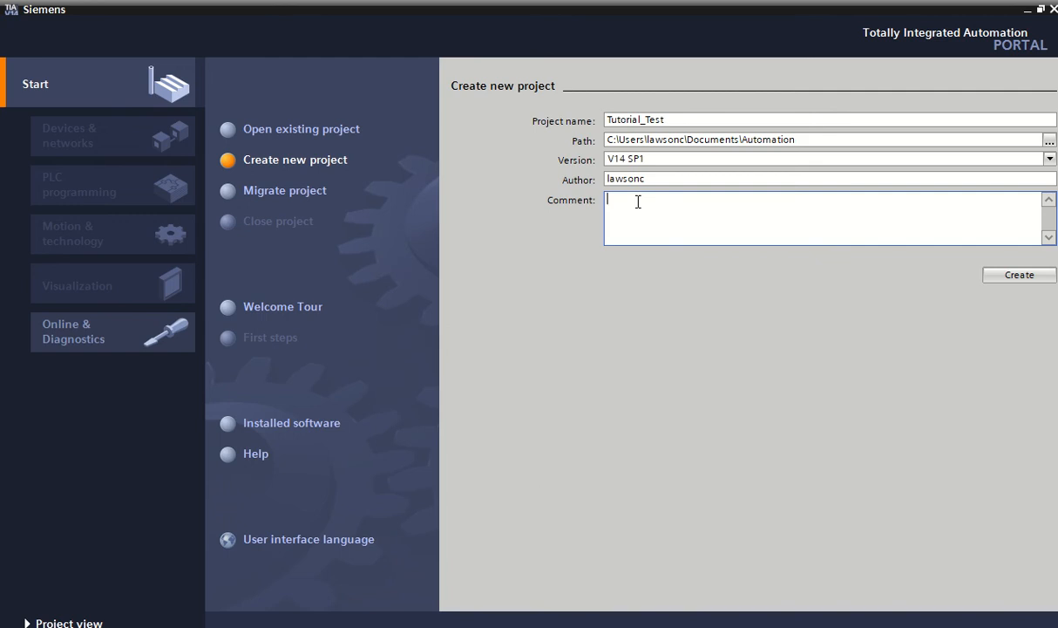
type("Test Ladder logic programs")
left_click(1000, 279)
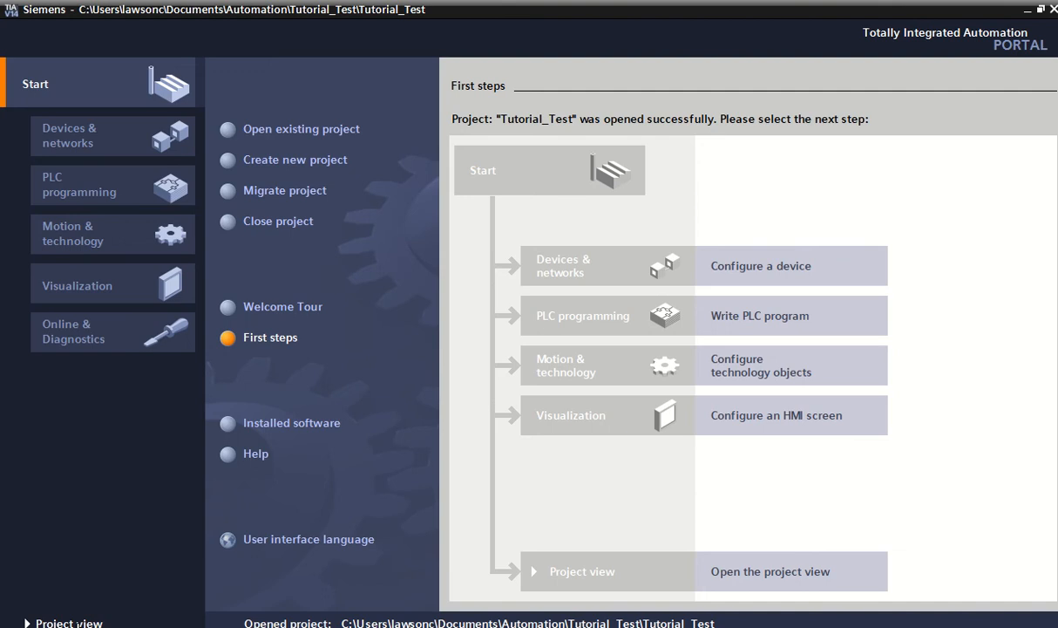
In the project view, add the ET 200SP controller CPU 1512SP F-1 PN with article number 6ES7 512-1SK01-0AB0 as a new device
left_click(70, 623)
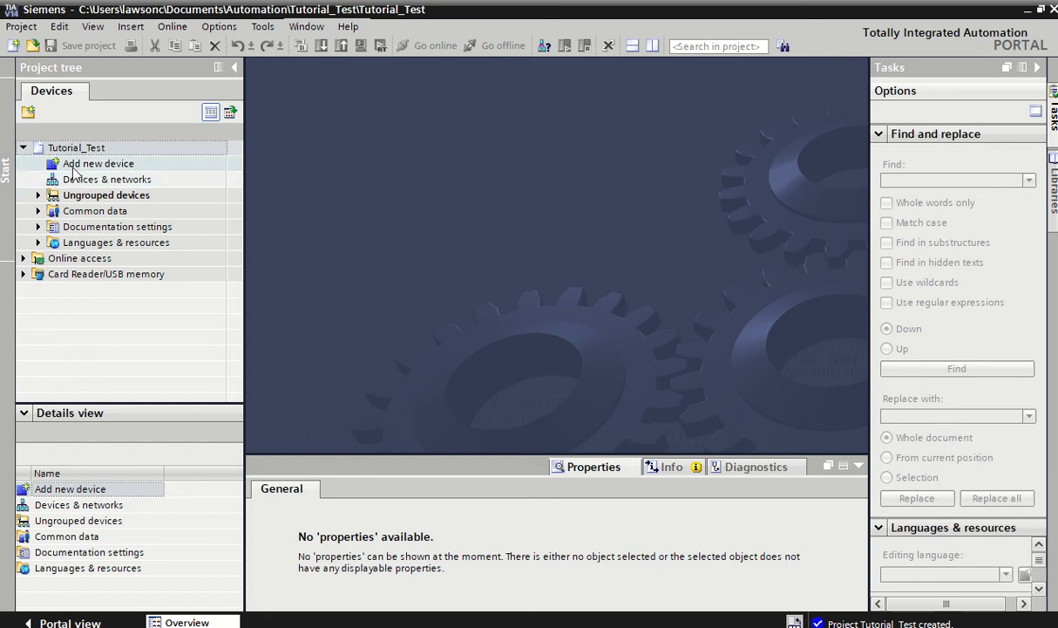
left_click(99, 167)
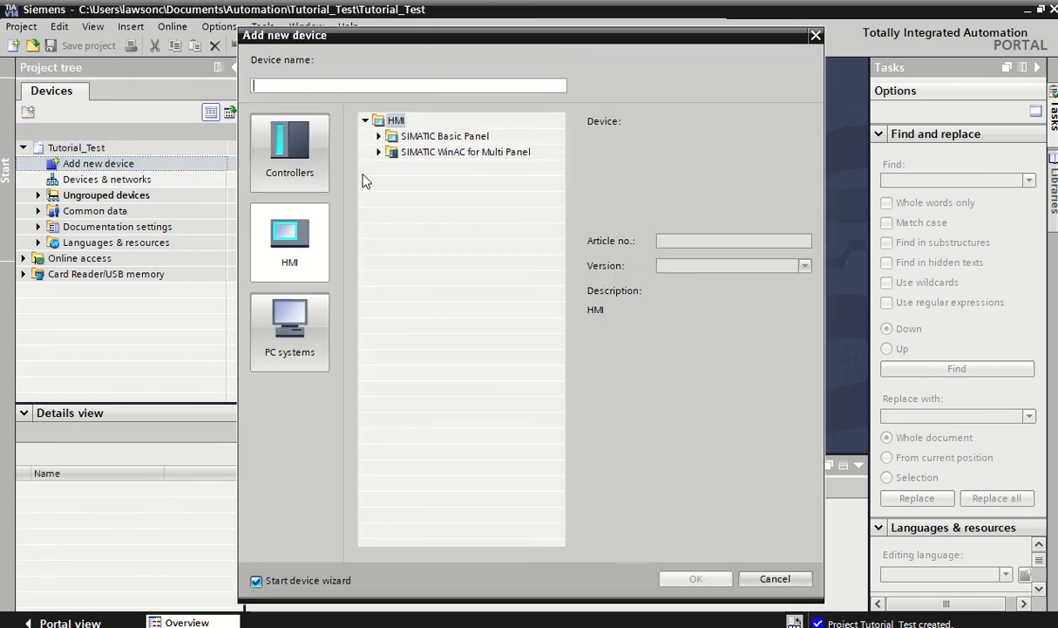
left_click(293, 162)
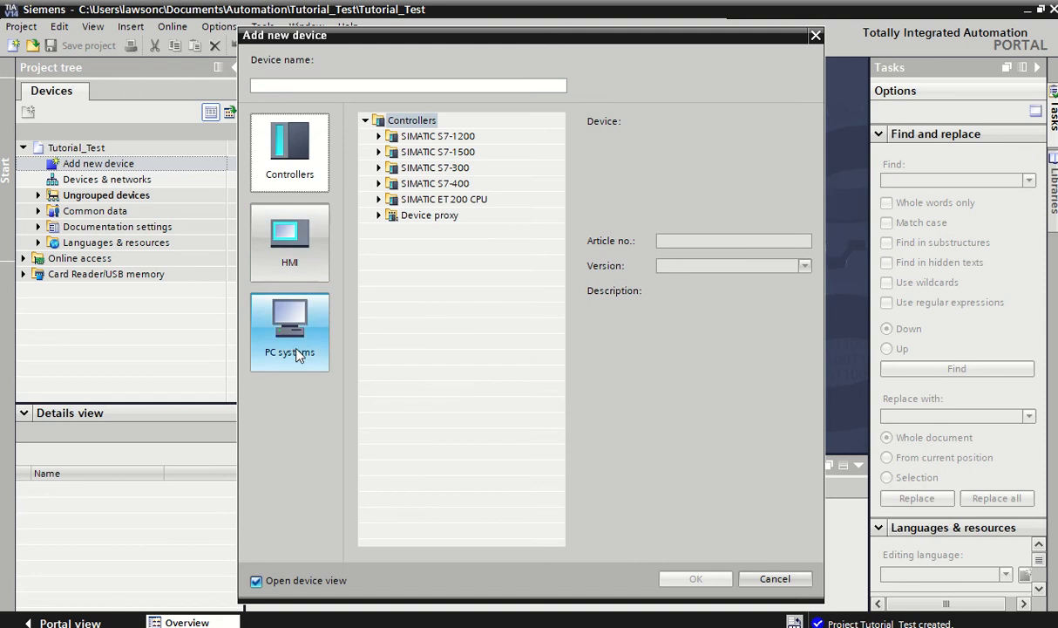
left_click(378, 200)
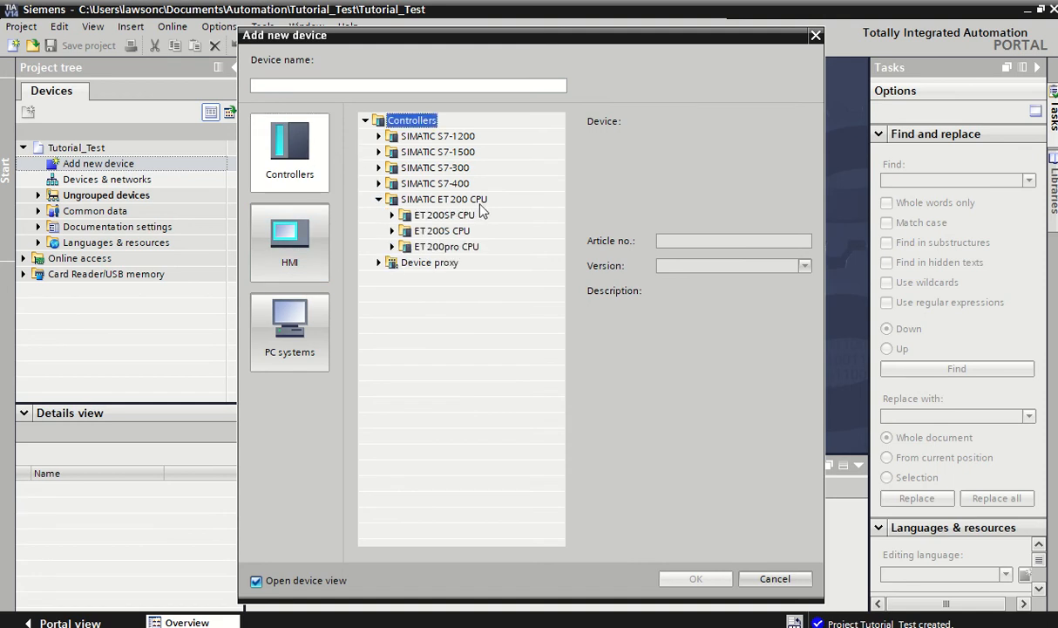
left_click(393, 216)
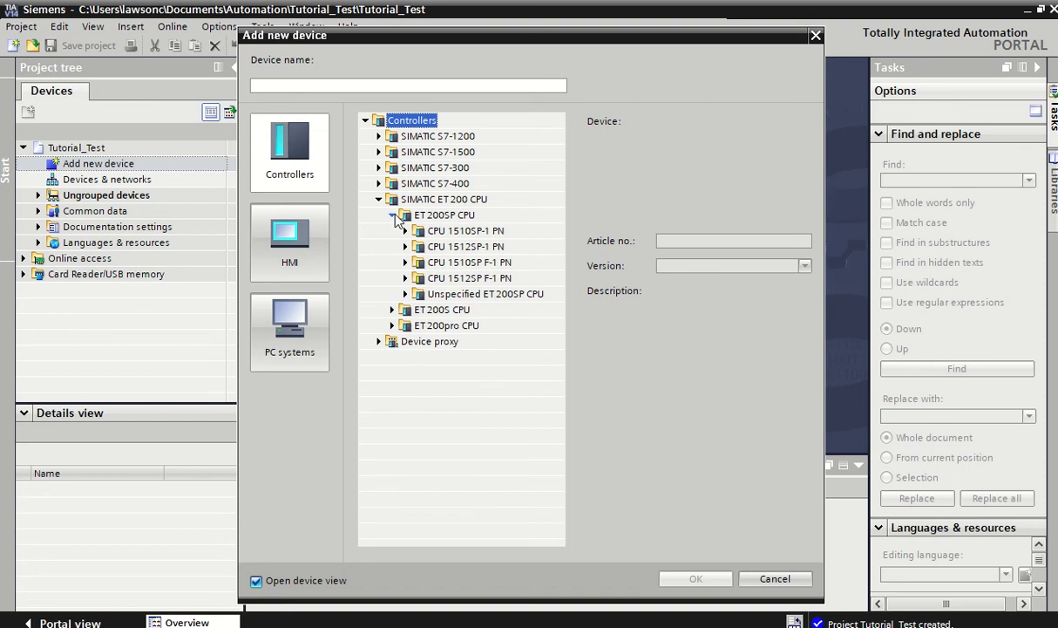
left_click(406, 278)
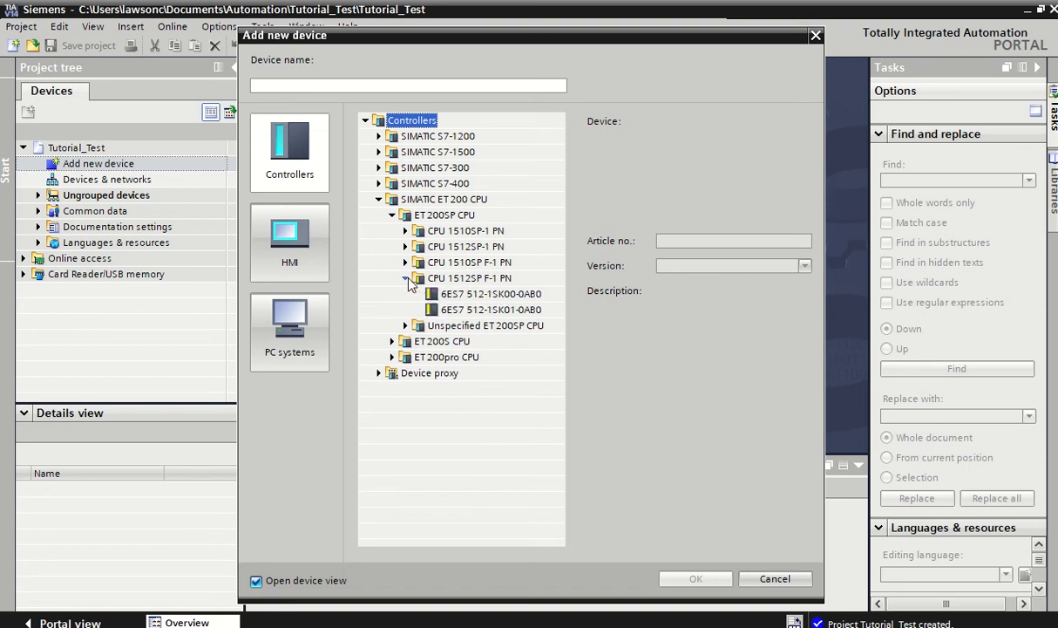
left_click(462, 310)
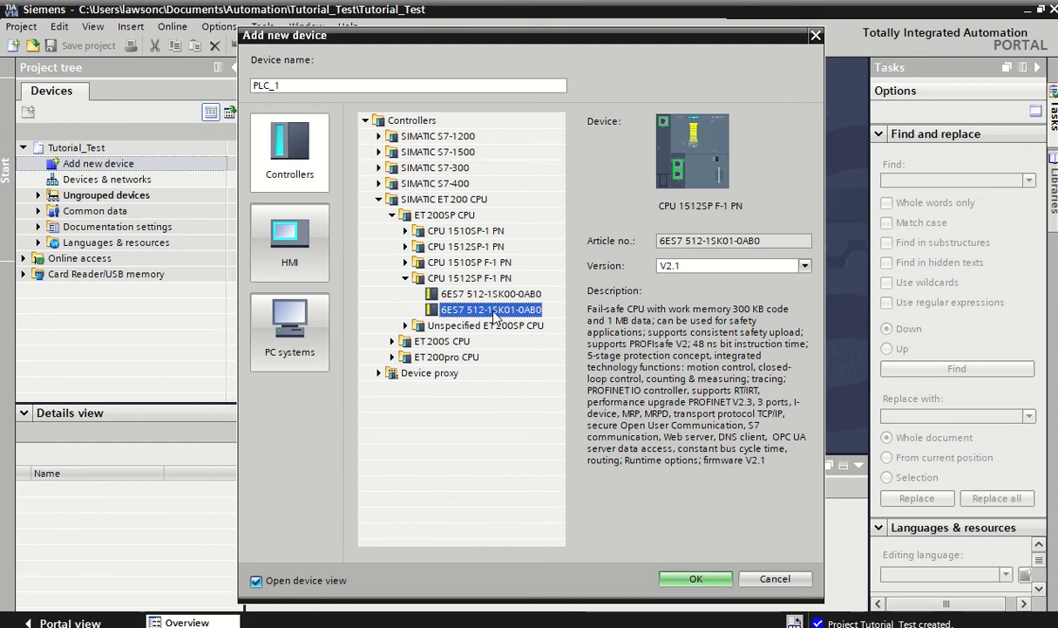
double_click(493, 310)
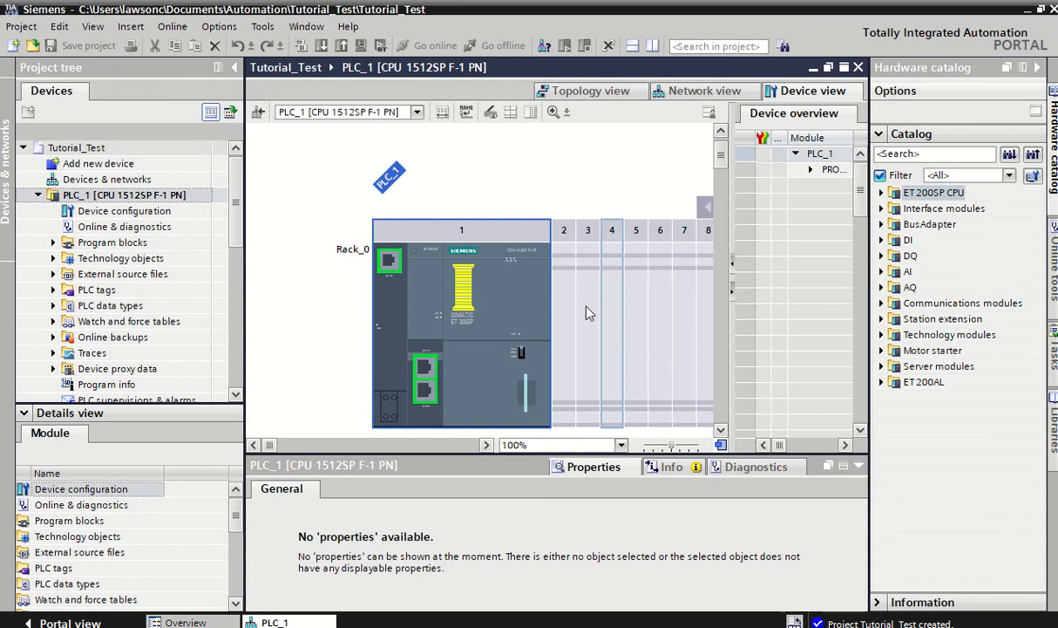
Examine the CPU on Rack_0 in the device view, including its interfaces and the empty slots beside it
left_click(453, 257)
scroll(454, 296, "down", 2)
scroll(459, 277, "up", 2)
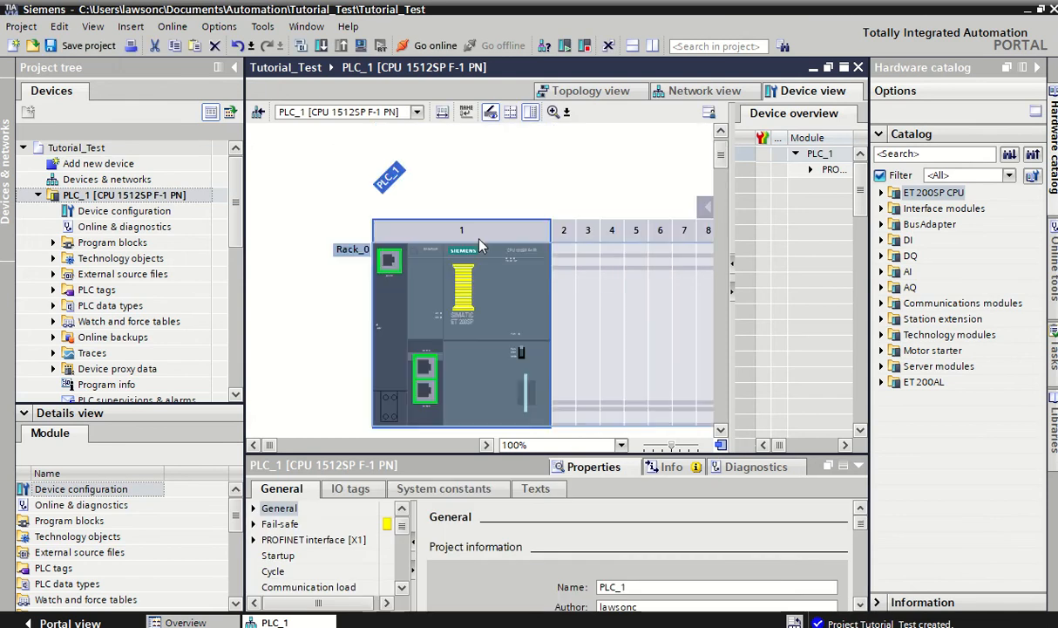
scroll(516, 238, "down", 2)
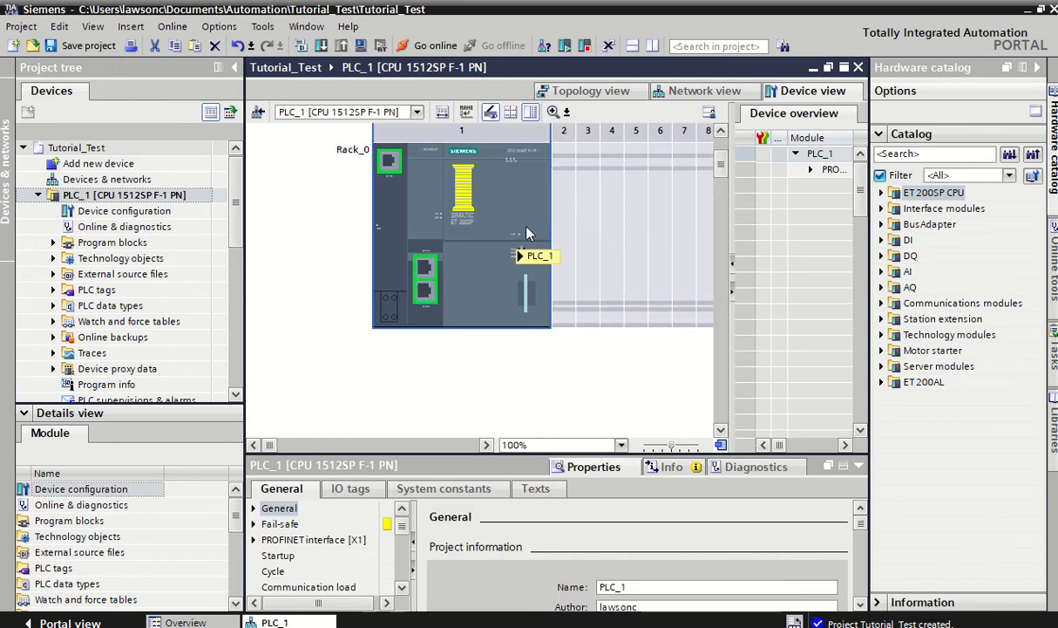
scroll(521, 240, "up", 2)
scroll(527, 234, "down", 2)
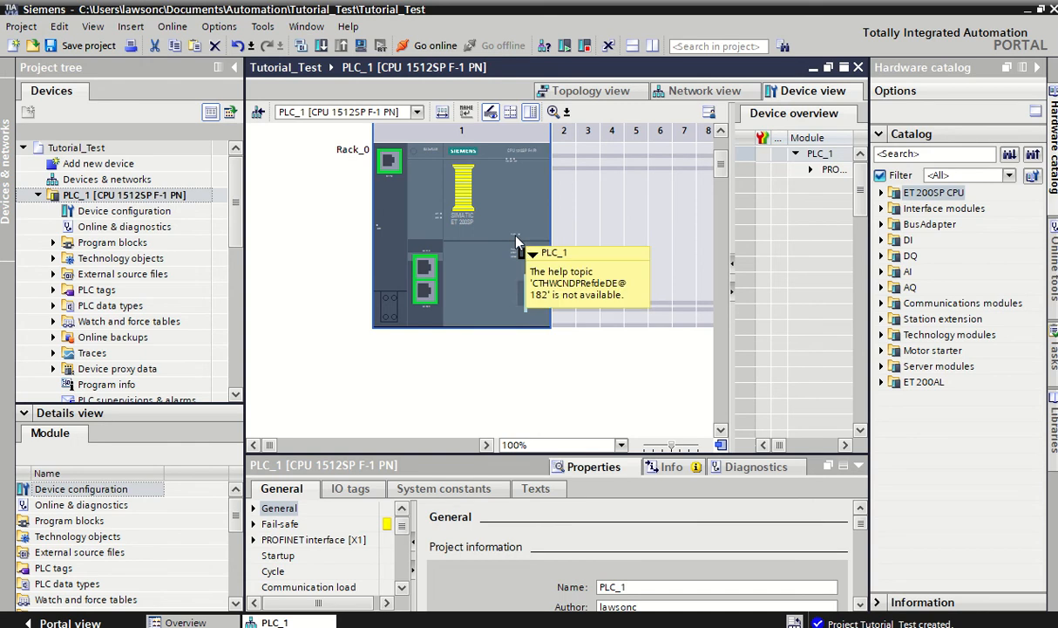
scroll(489, 223, "up", 2)
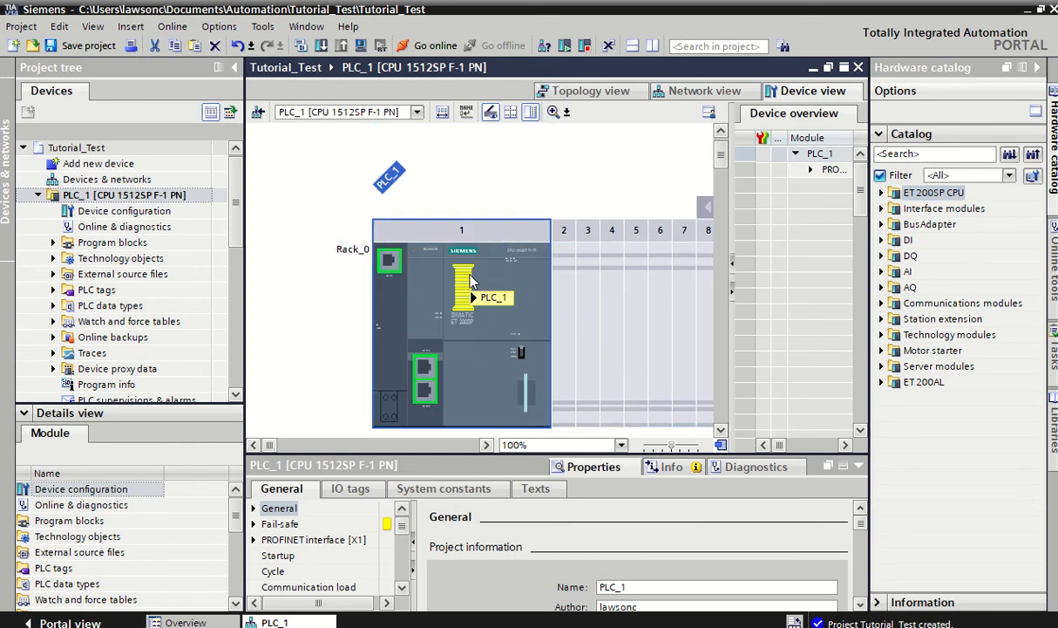
scroll(471, 277, "down", 2)
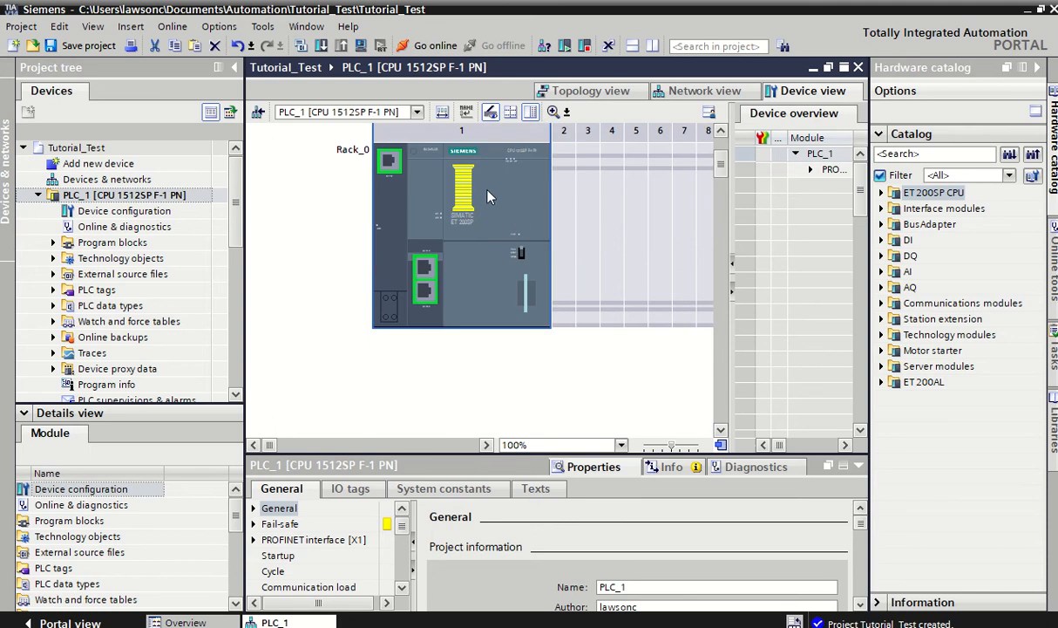
scroll(720, 165, "up", 2)
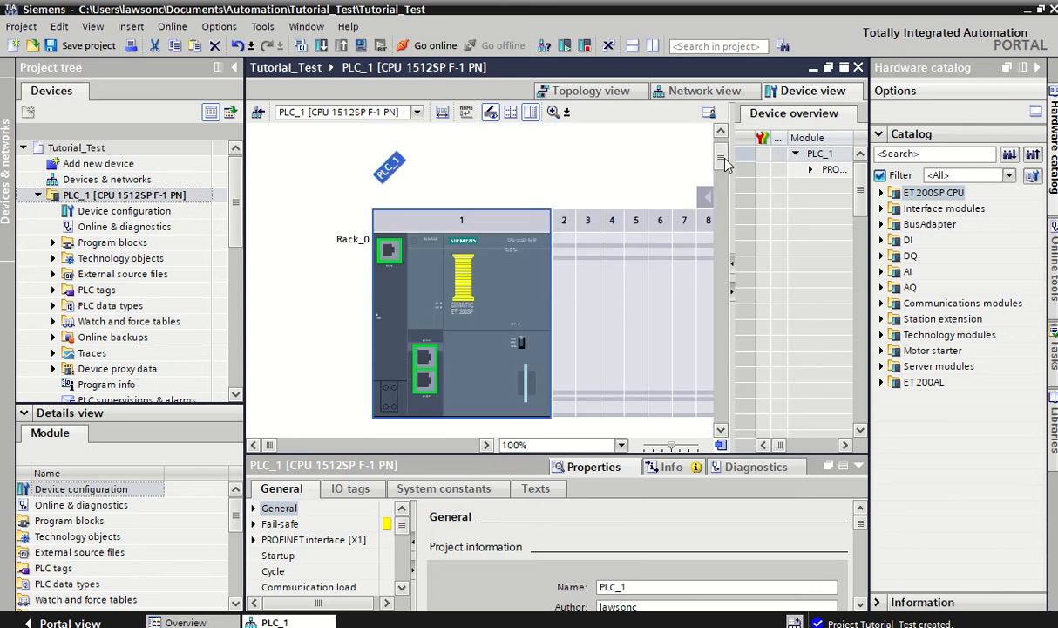
scroll(731, 166, "up", 1)
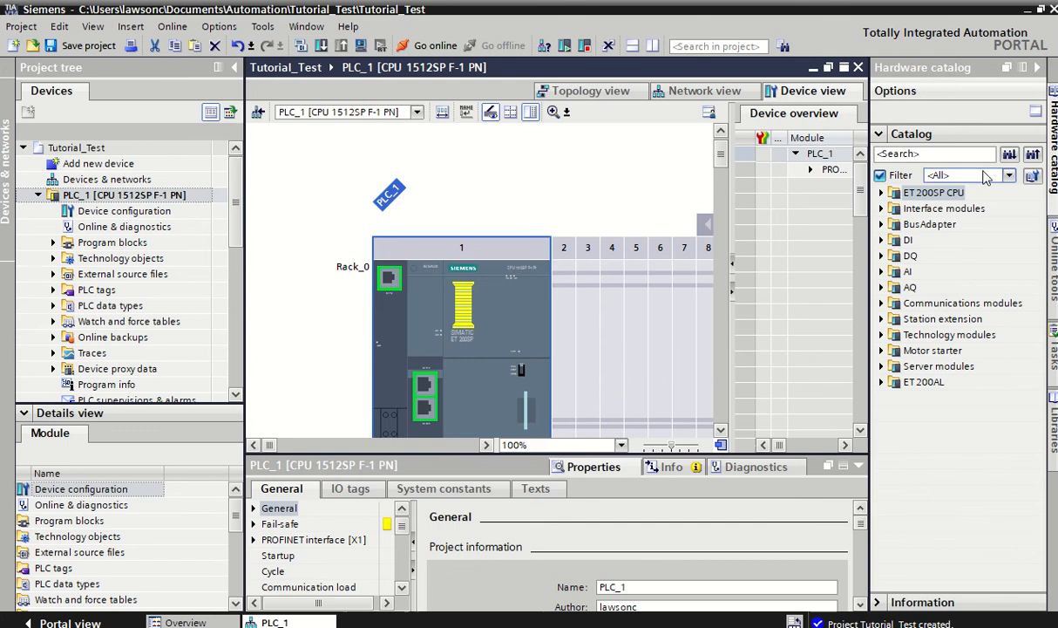
Add two DI 8x24VDC HF input modules (6ES7 131-6BF00-0CA0) from the hardware catalog to slots 2 and 3
left_click(1053, 124)
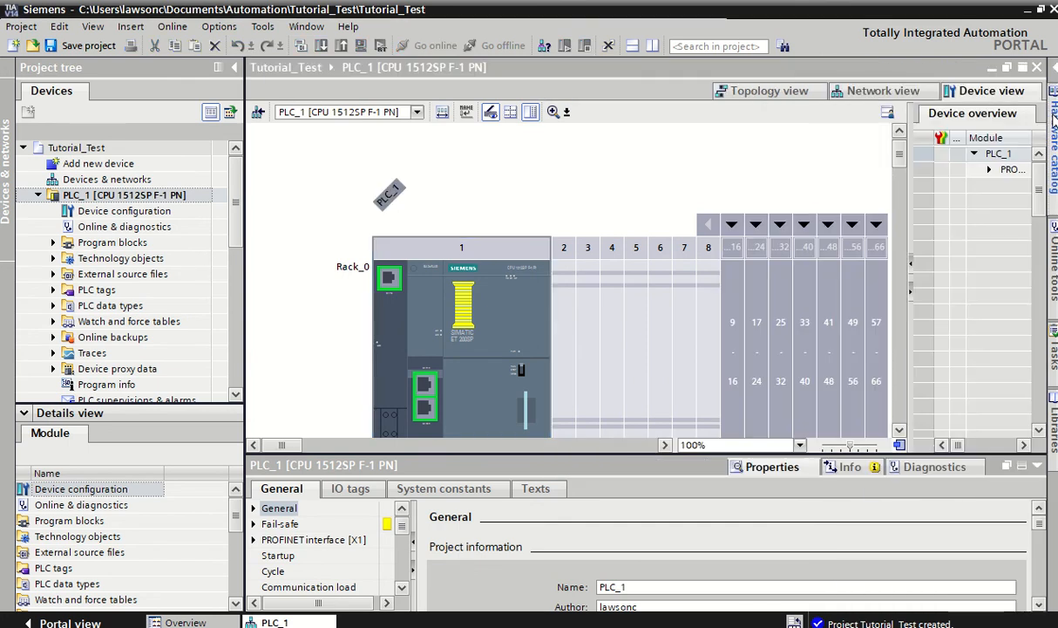
left_click(1053, 124)
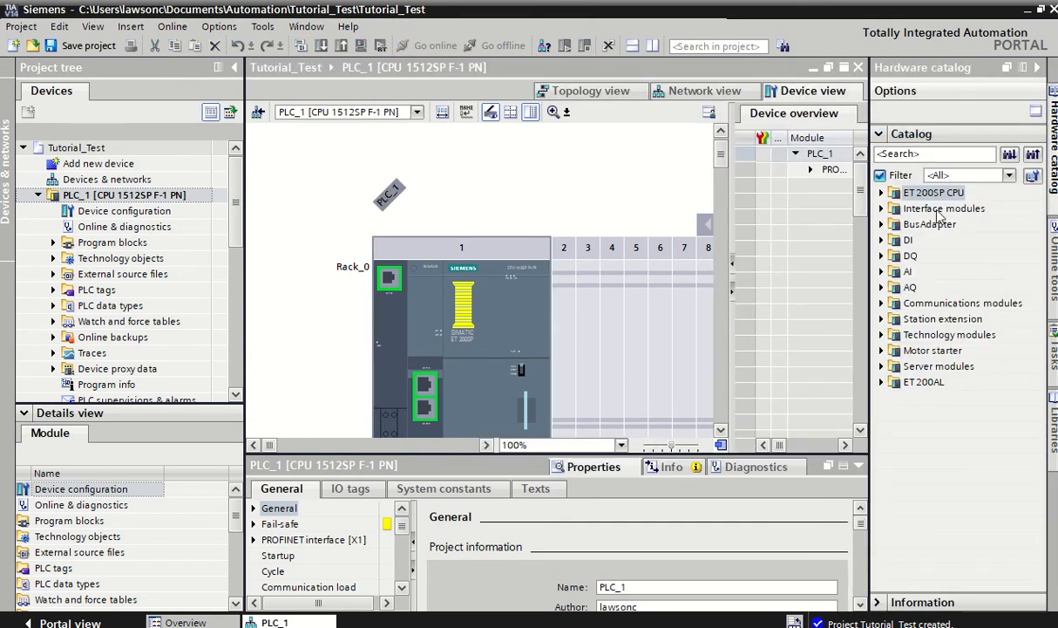
left_click(884, 240)
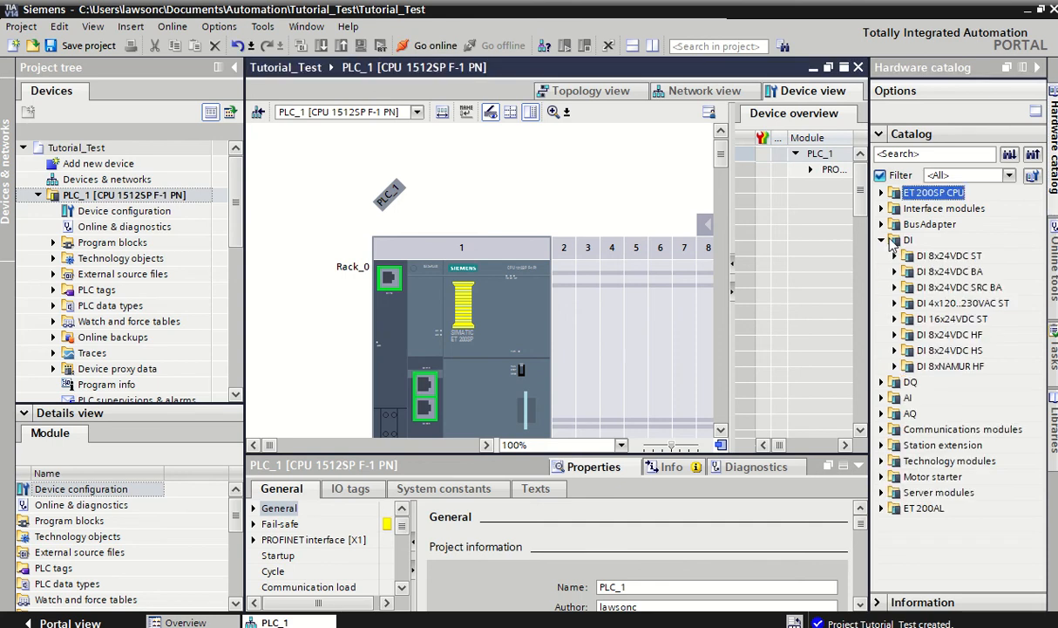
left_click(896, 335)
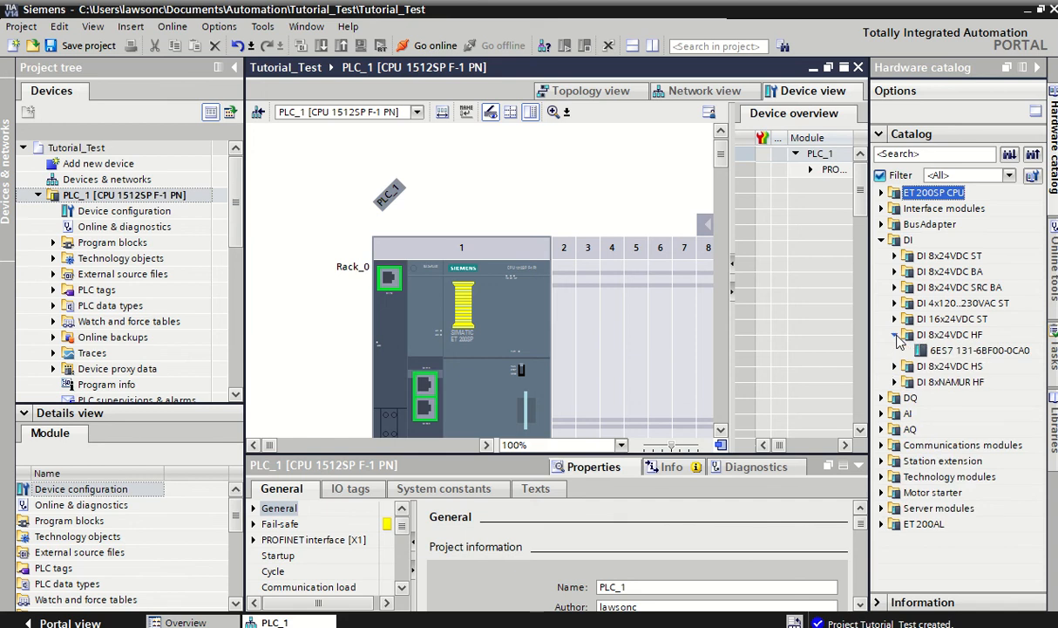
left_click(963, 349)
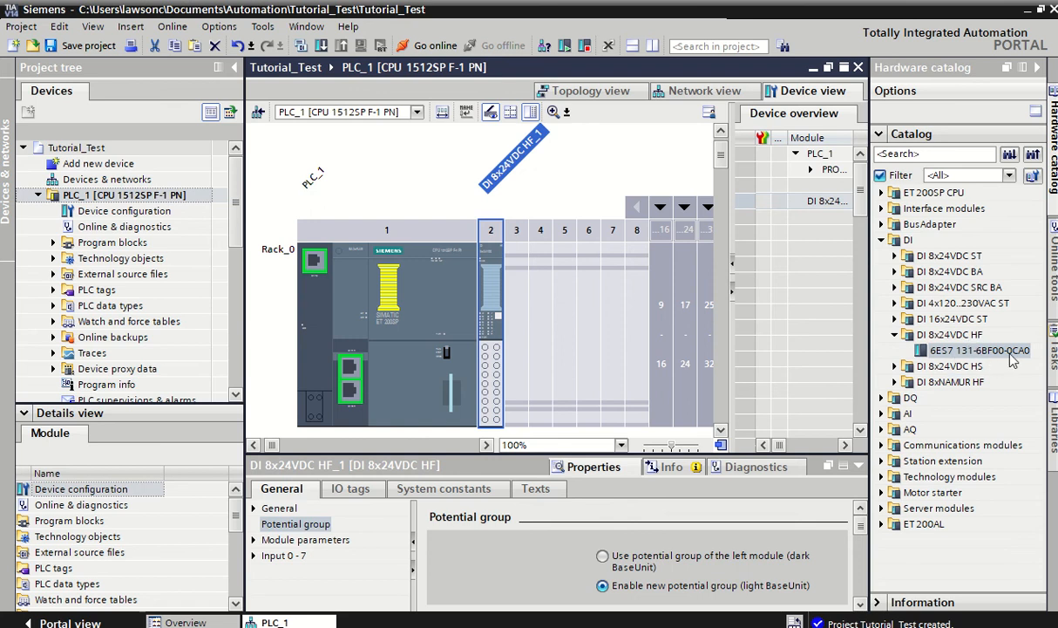
double_click(994, 351)
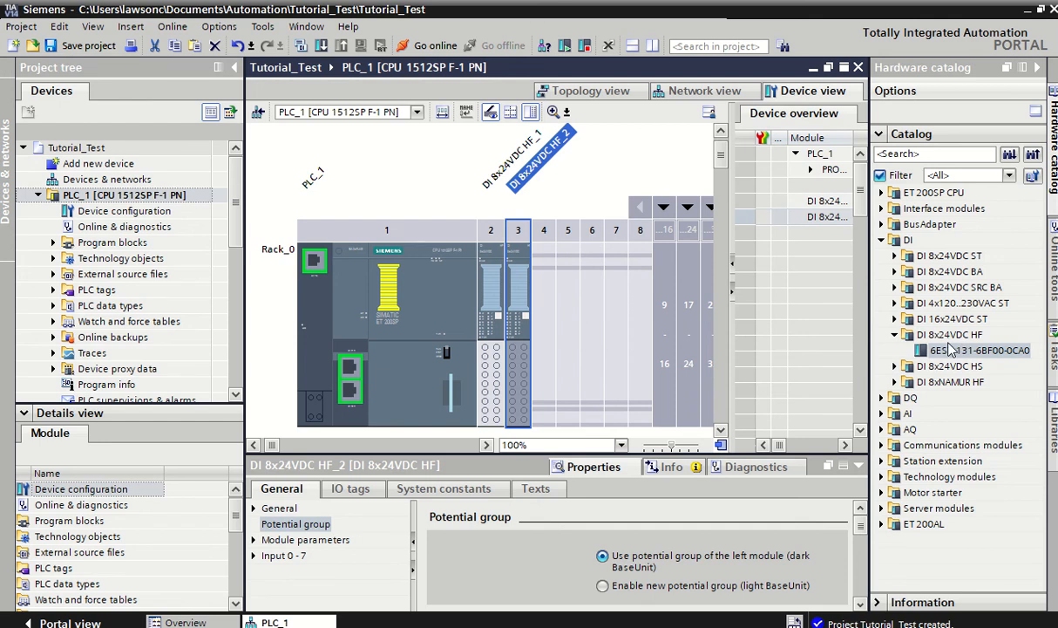
Add two DQ 8x24VDC/0.5A HF output modules from the hardware catalog to slots 4 and 5
left_click(882, 241)
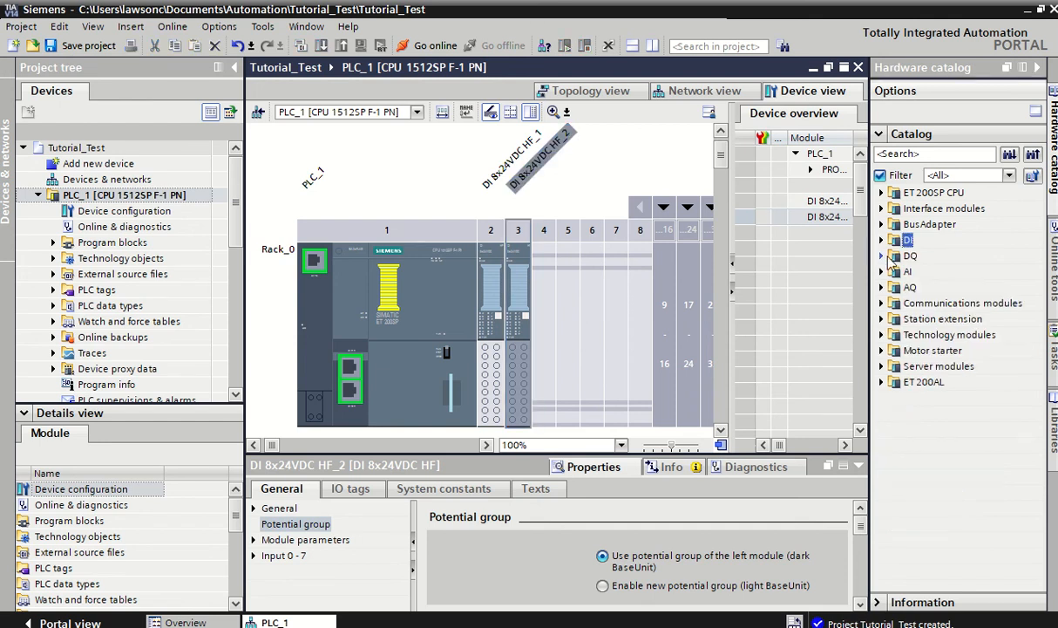
left_click(882, 256)
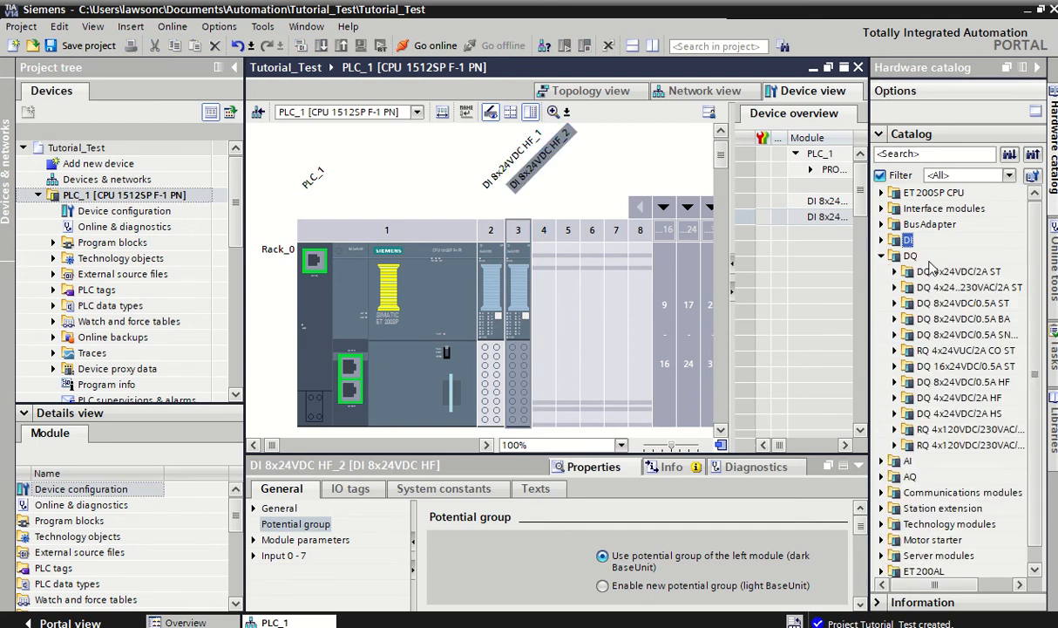
left_click(895, 382)
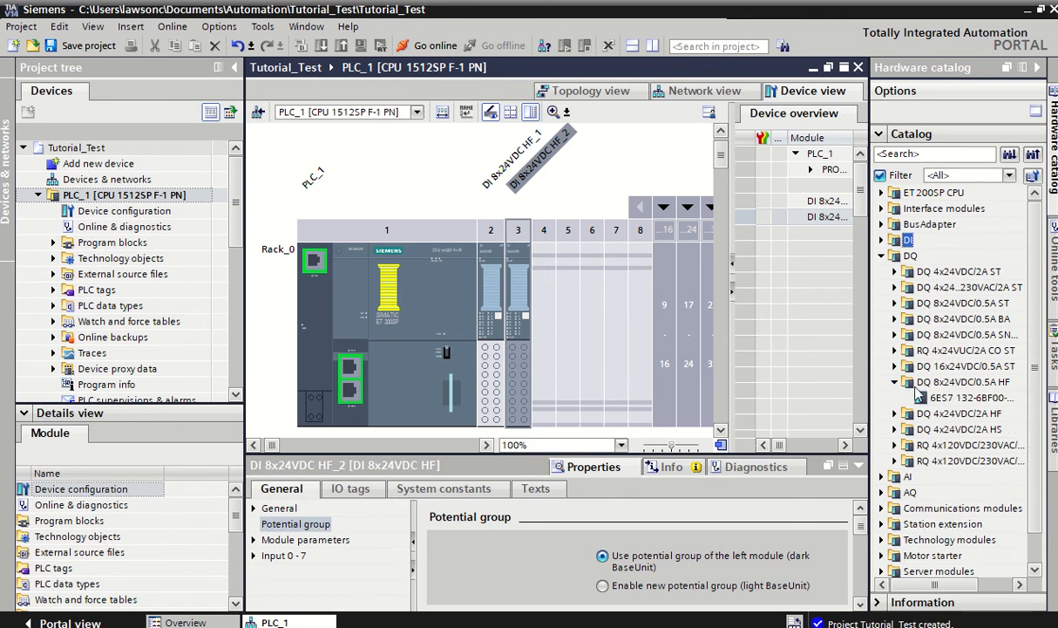
double_click(959, 398)
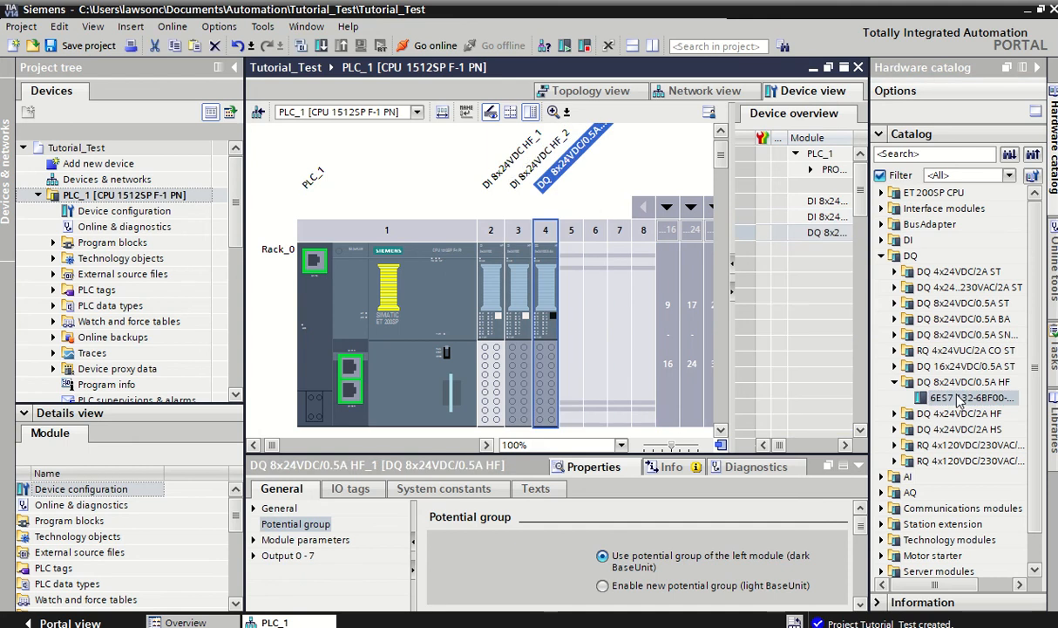
double_click(960, 397)
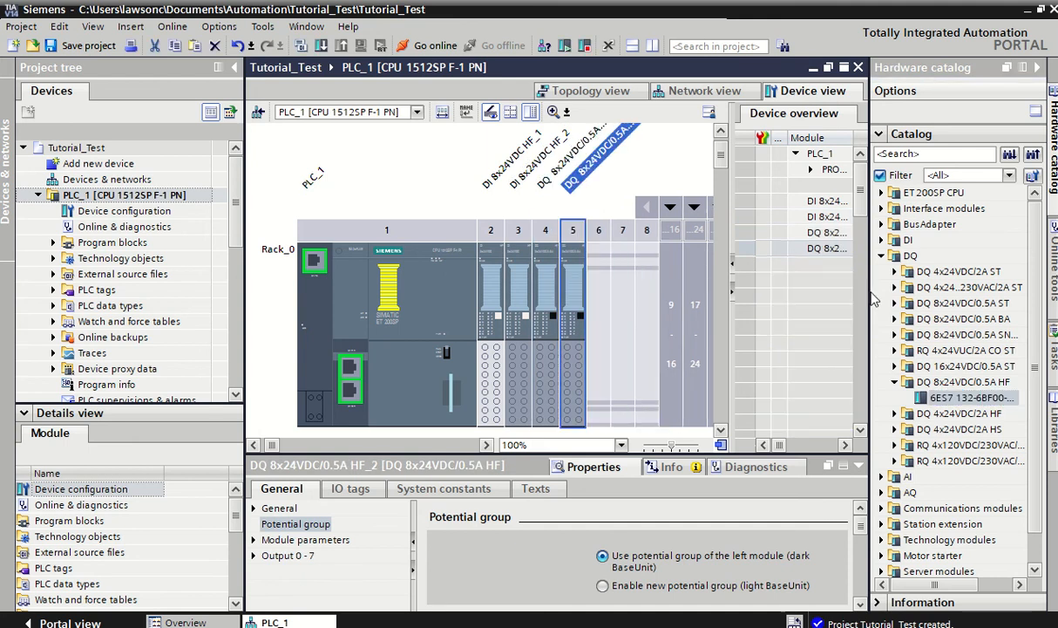
Look over the assembled rack and select the digital input module in slot 2 to view its potential group setting
scroll(538, 286, "down", 2)
scroll(538, 285, "up", 2)
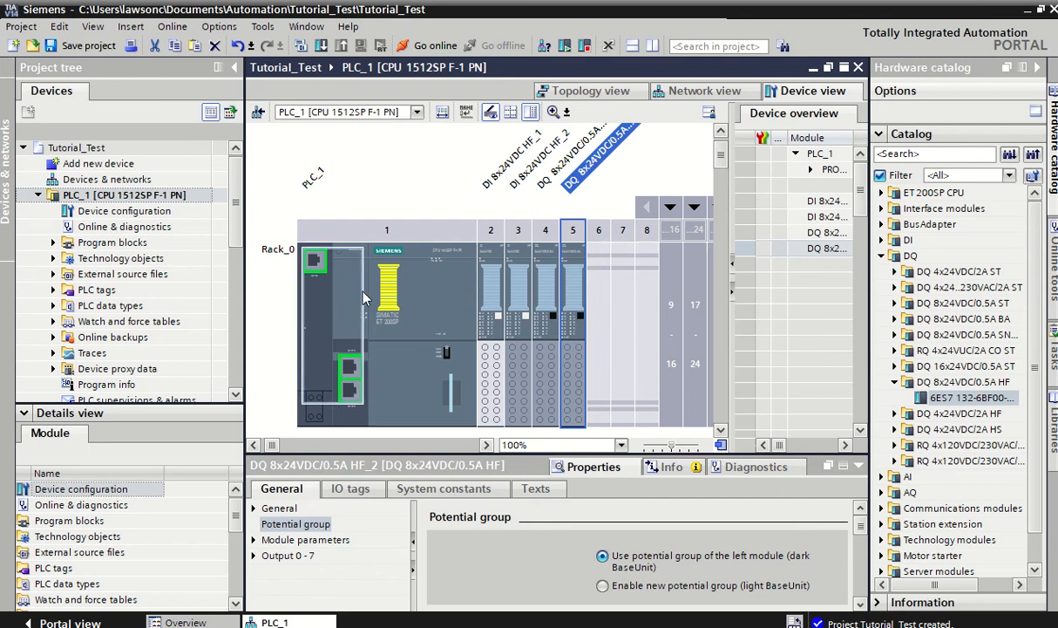
scroll(376, 287, "down", 2)
scroll(384, 288, "up", 2)
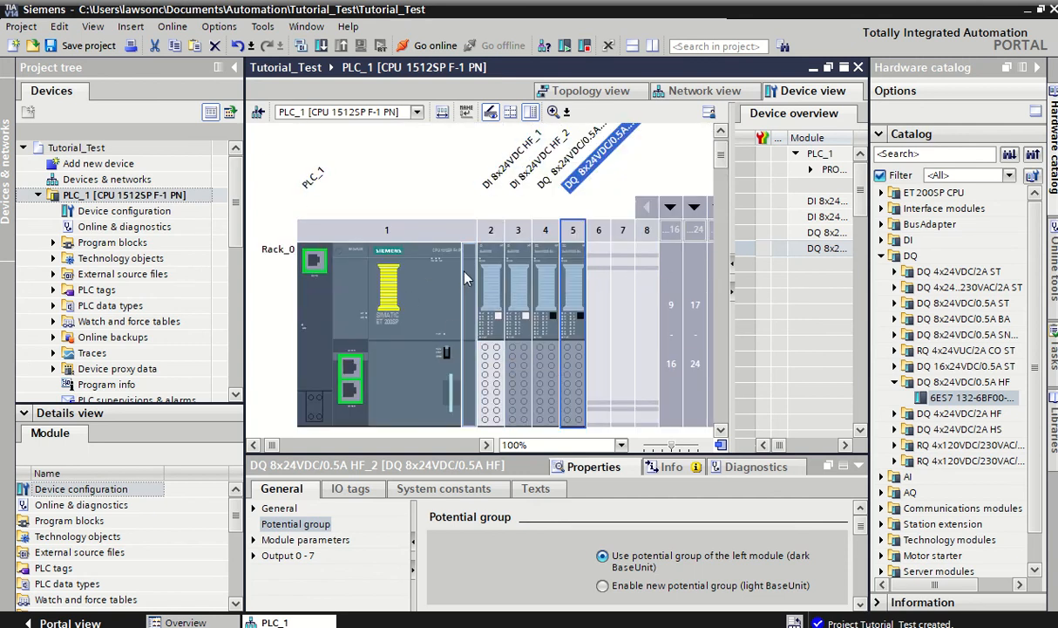
scroll(464, 277, "down", 2)
scroll(465, 270, "up", 2)
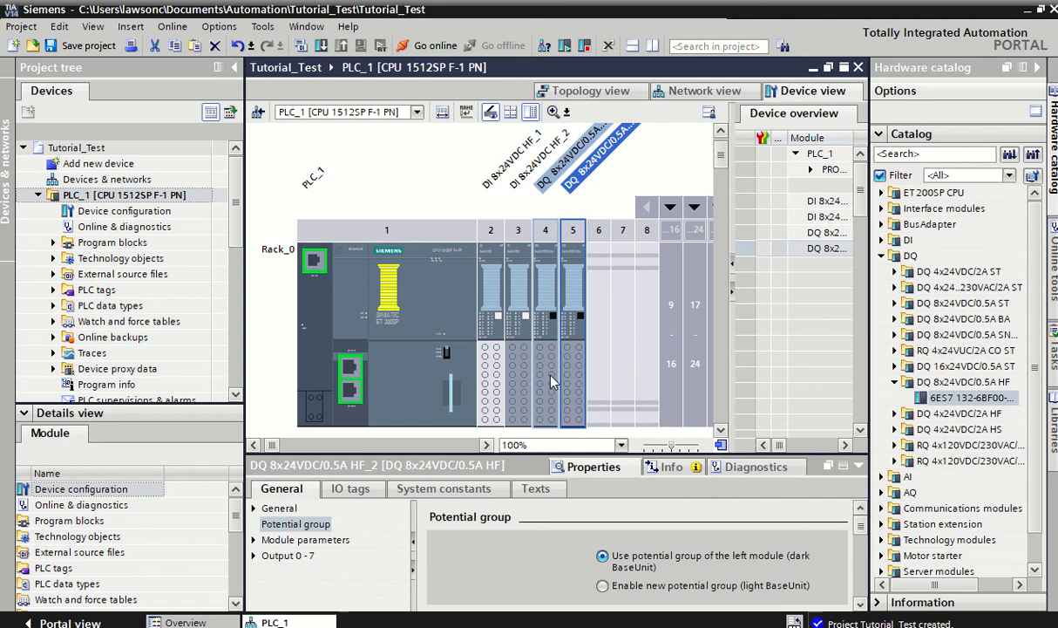
left_click(494, 358)
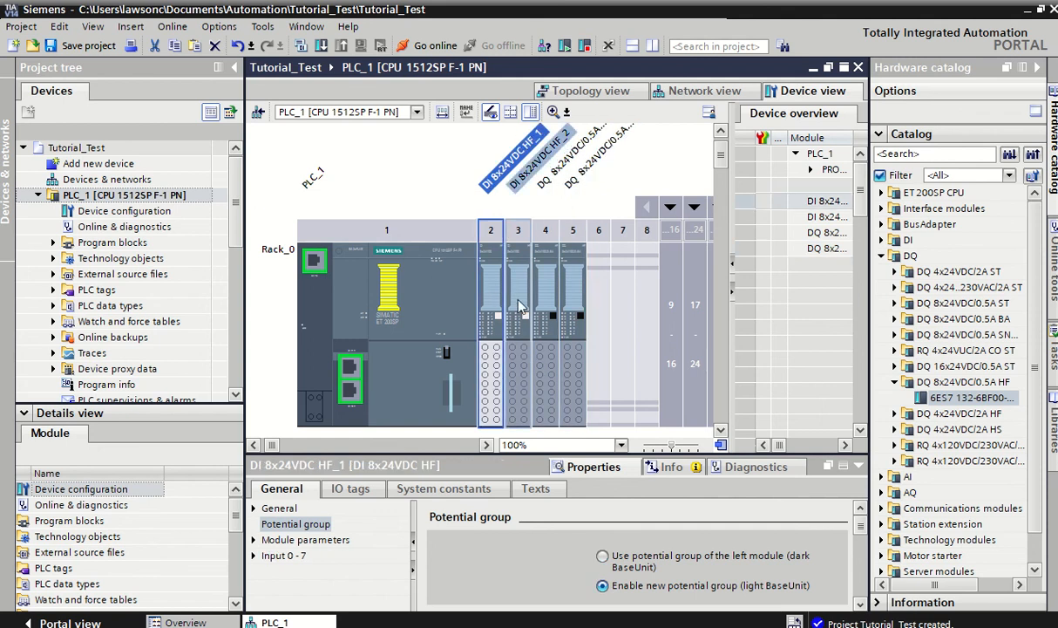
Enable a new potential group (light BaseUnit) for the input module in slot 3 and the output modules in slots 4 and 5
left_click(519, 370)
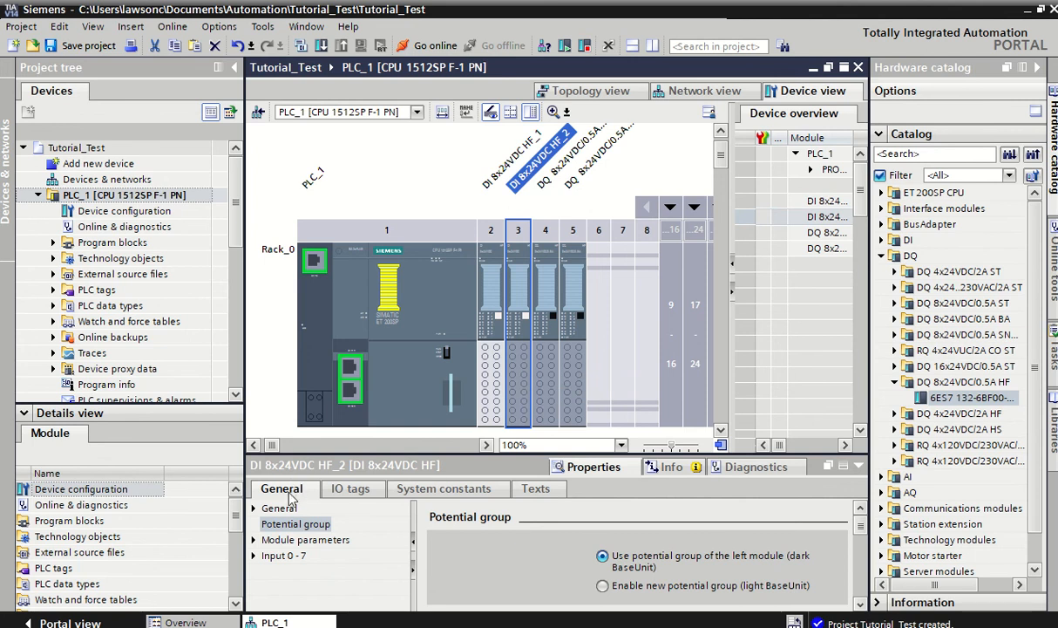
left_click(295, 525)
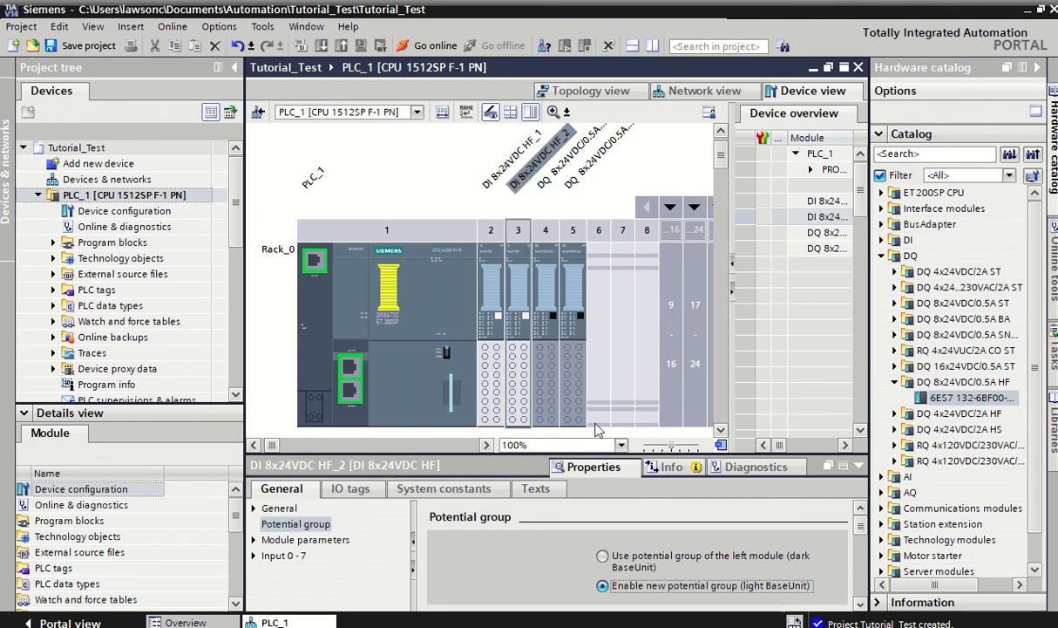
left_click(546, 370)
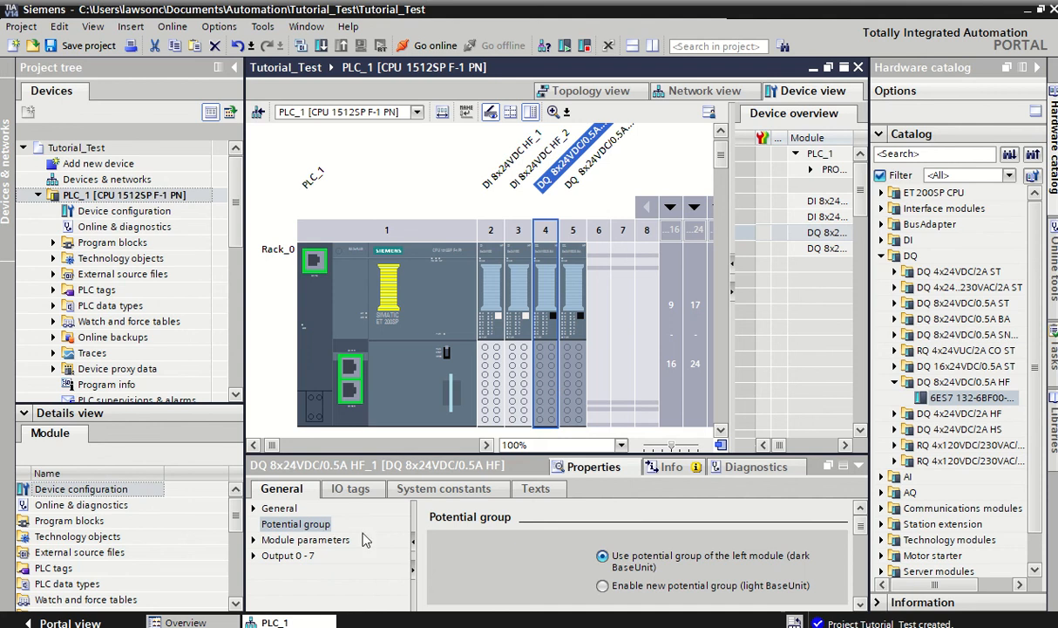
left_click(603, 585)
left_click(573, 375)
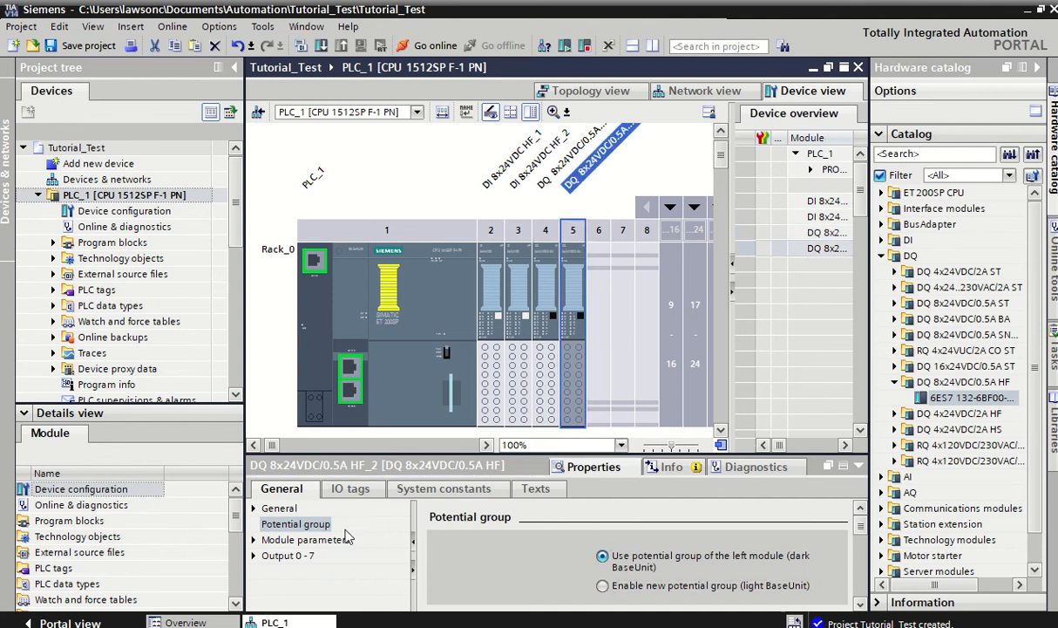
left_click(603, 585)
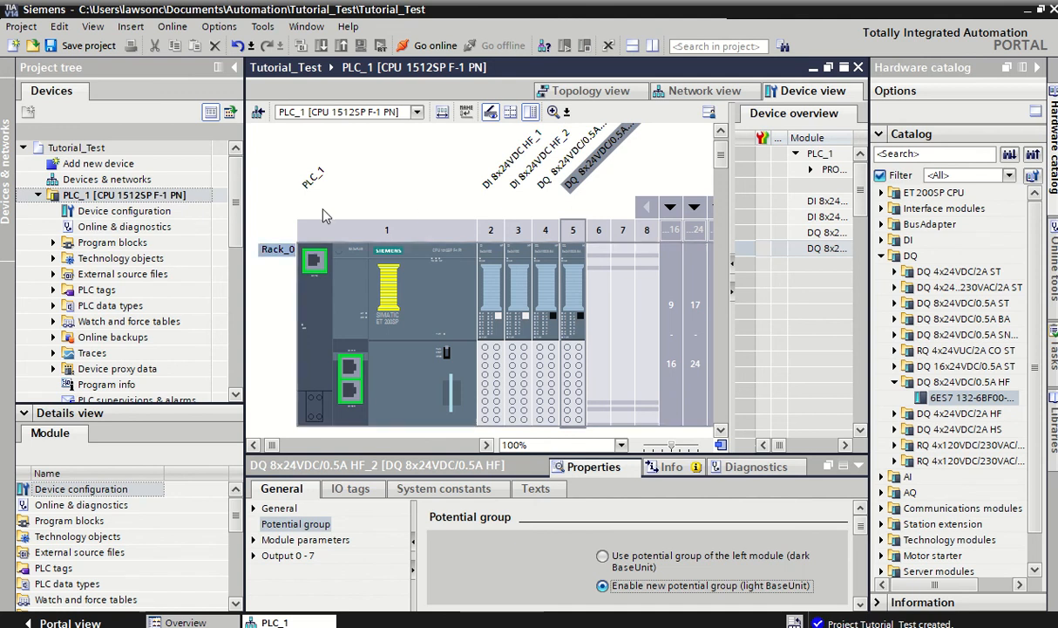
Examine the folders and objects under PLC_1 in the project tree, down to the local modules, and leave the PLC_1 node collapsed
left_click(36, 198)
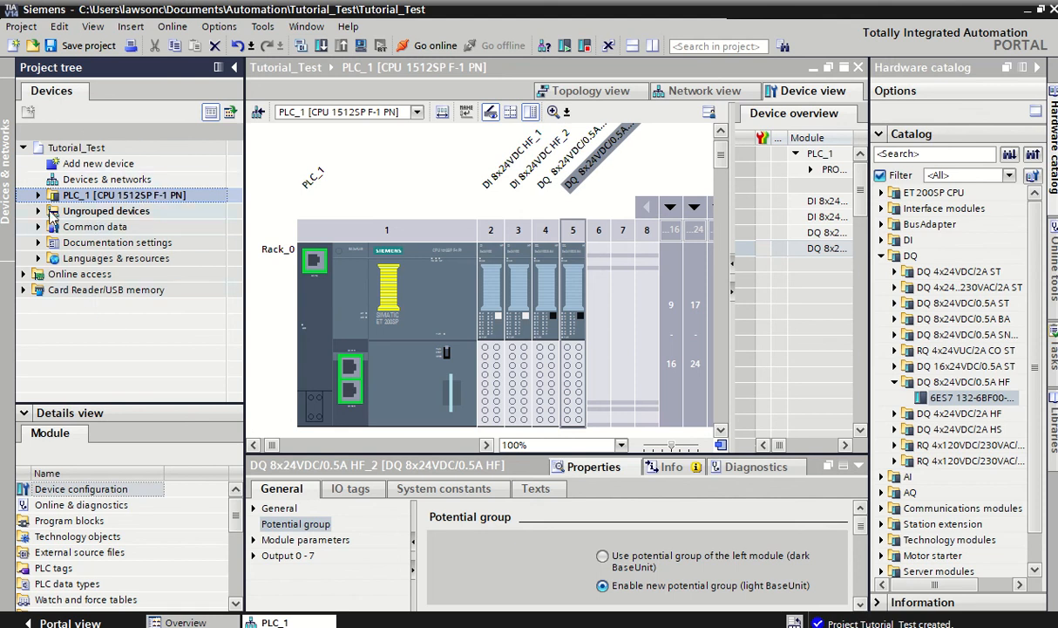
left_click(39, 195)
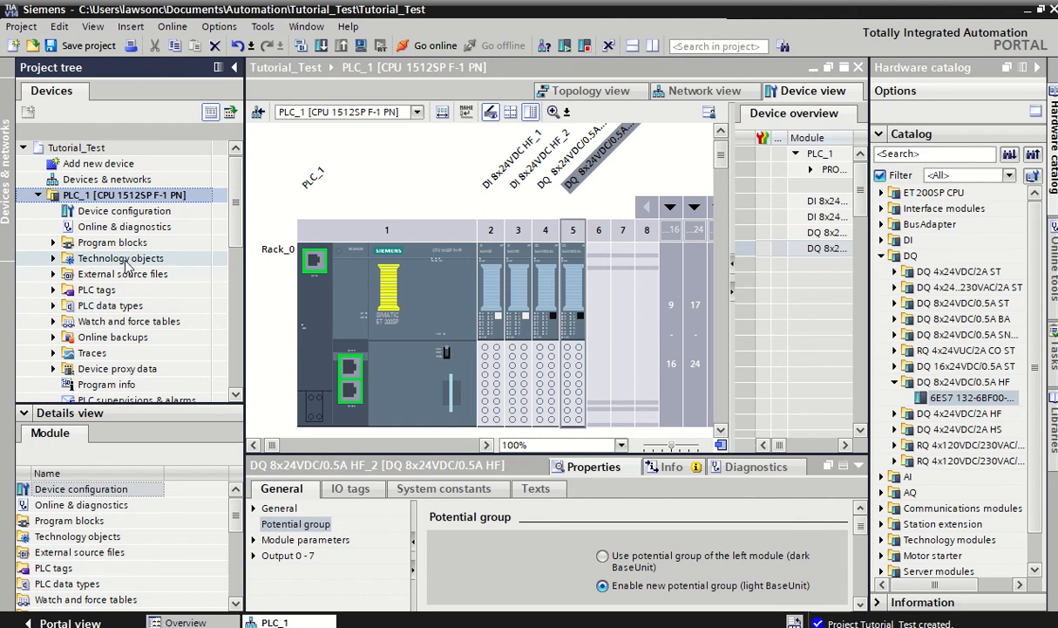
left_click(39, 195)
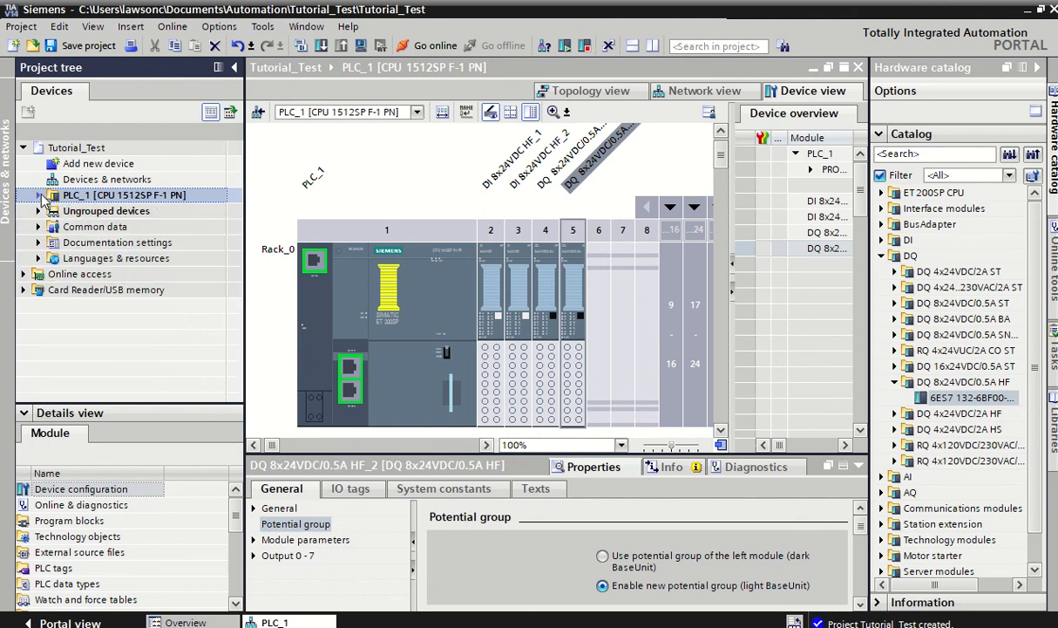
left_click(39, 196)
scroll(139, 331, "down", 2)
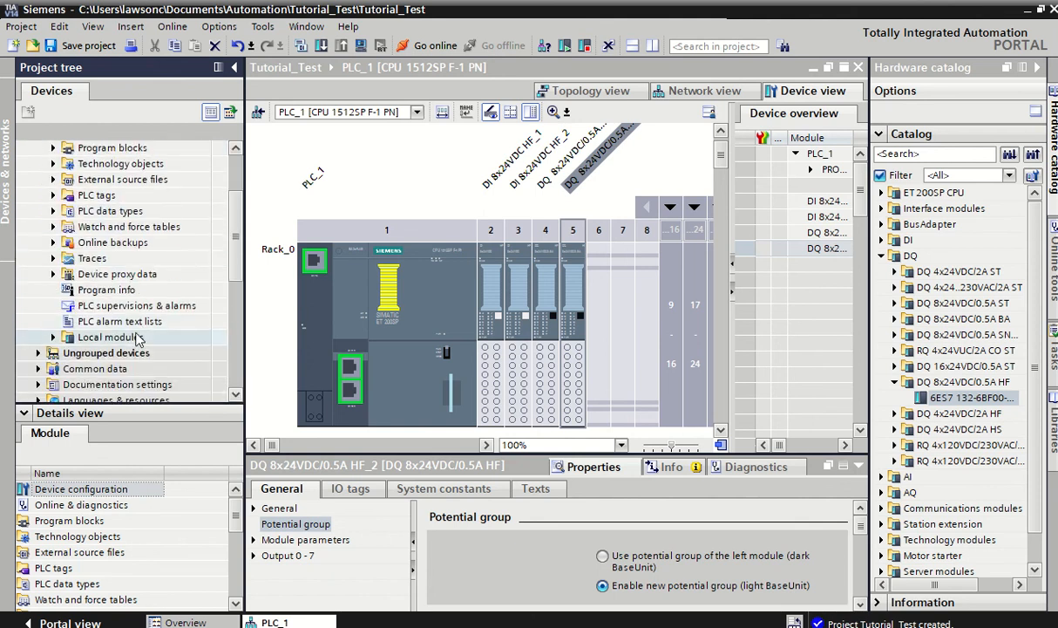
scroll(137, 338, "up", 2)
left_click(54, 197)
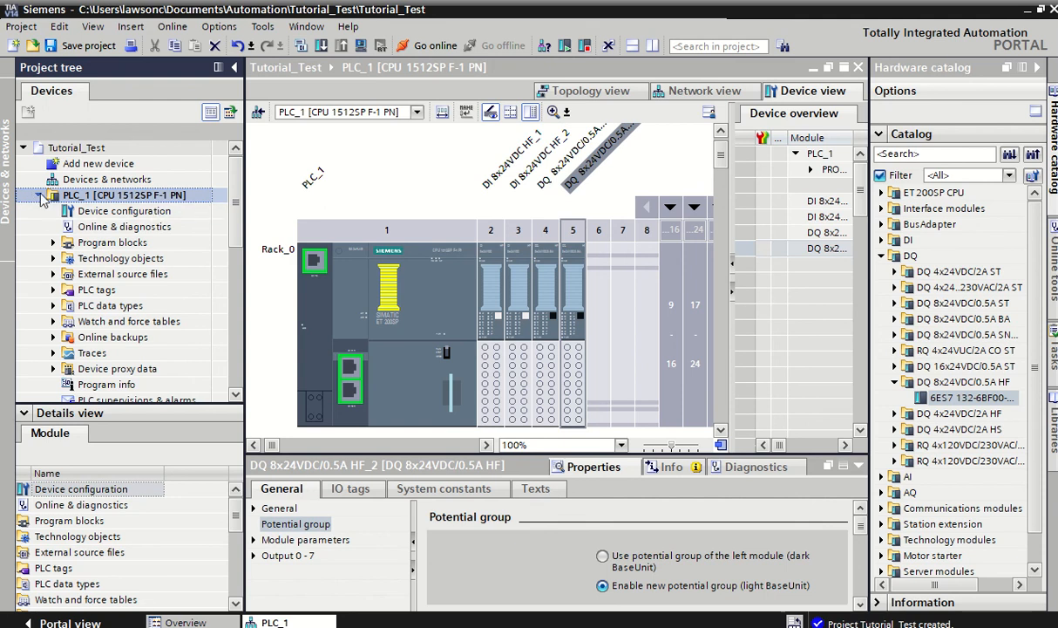
left_click(39, 197)
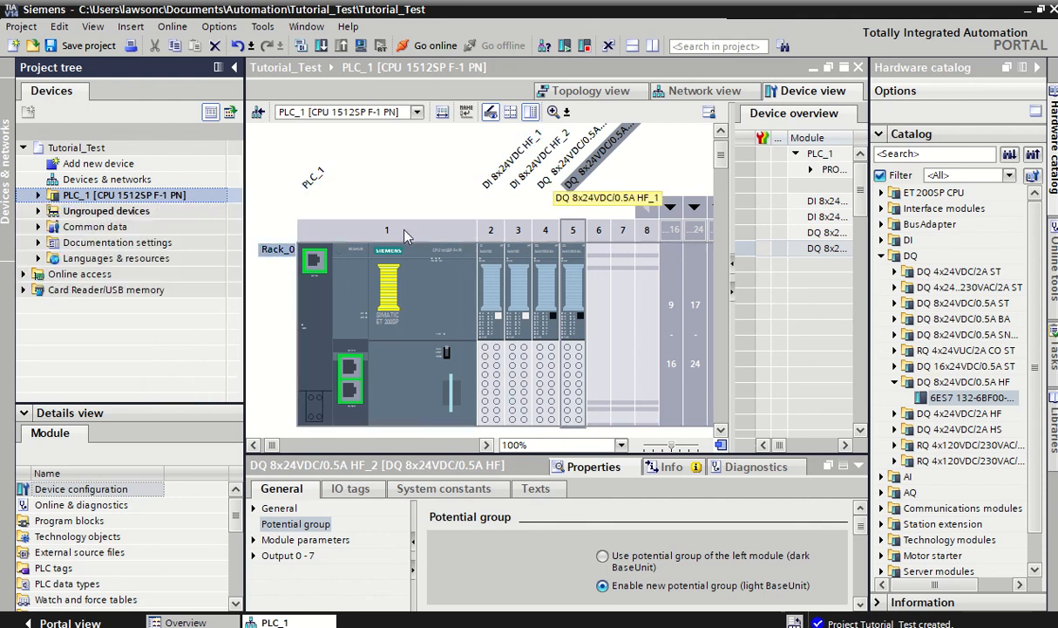
Review the CPU's PROFINET interface Ethernet addresses, including the IP address and subnet mask, and expand PLC_1 in the project tree
left_click(321, 272)
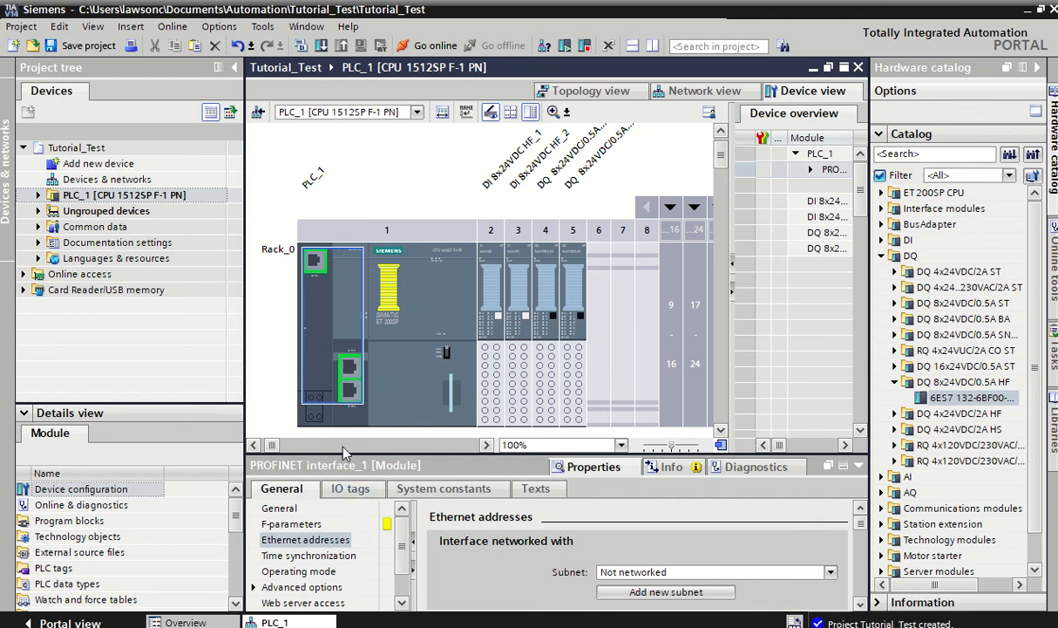
left_click(314, 541)
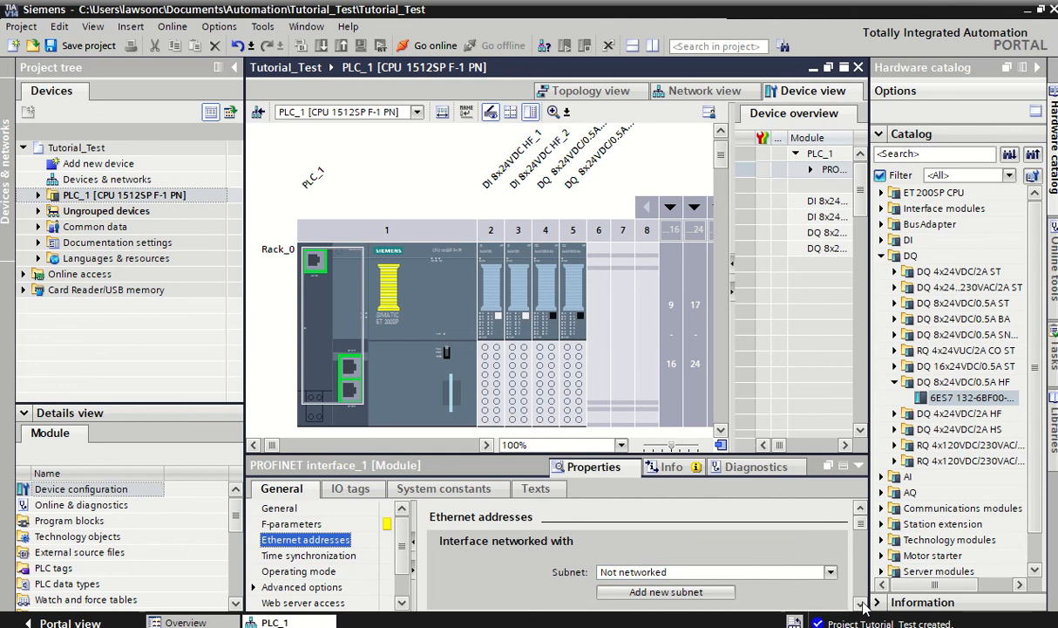
scroll(820, 575, "down", 5)
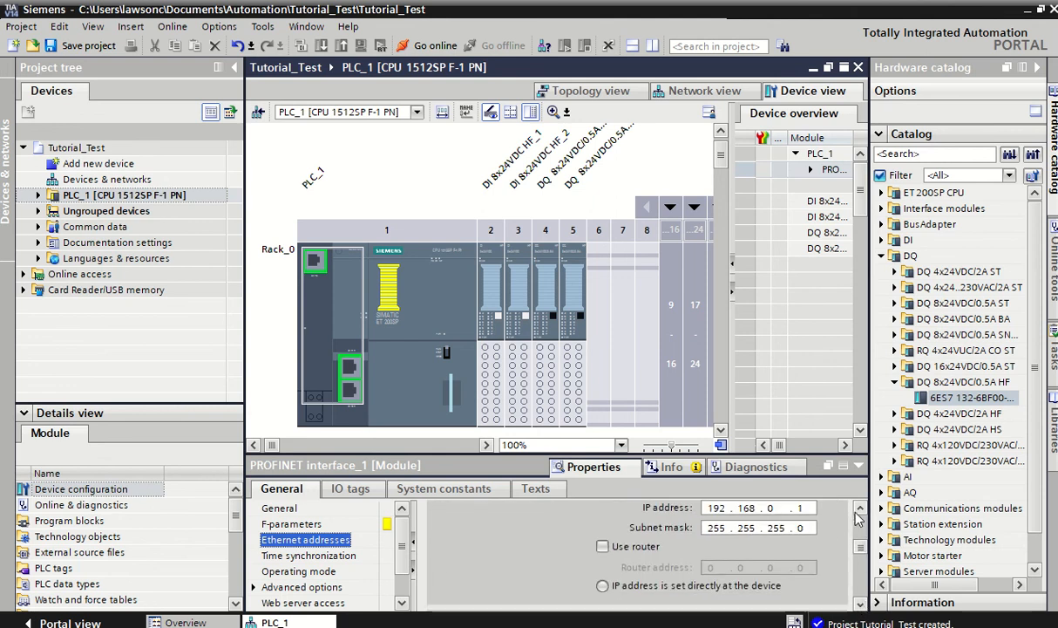
scroll(858, 519, "up", 1)
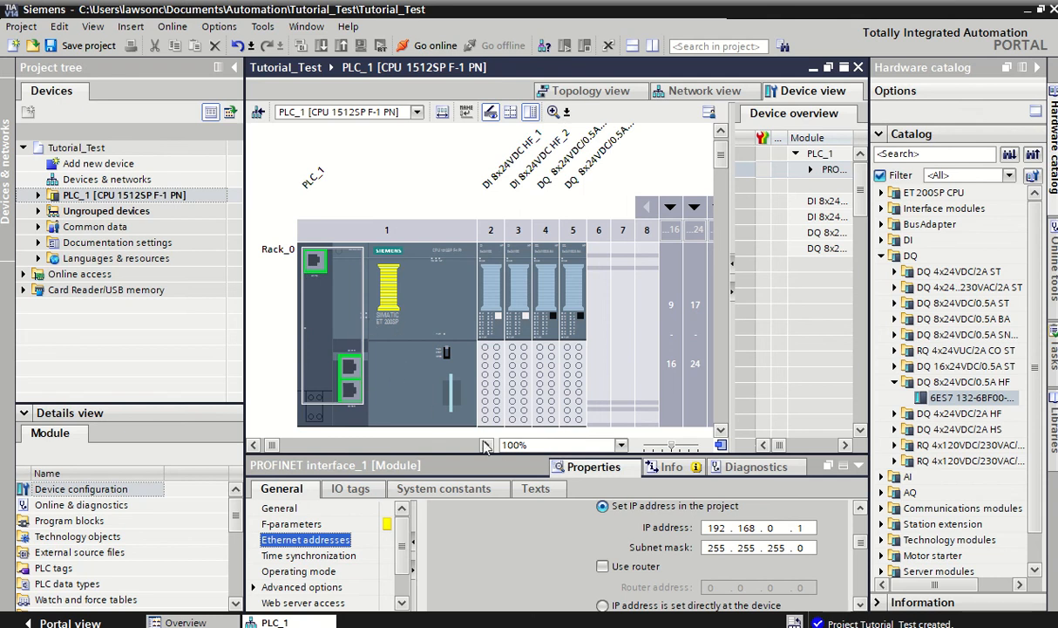
mouse_move(500, 453)
left_mouse_down()
mouse_move(499, 387)
mouse_move(500, 437)
left_mouse_up()
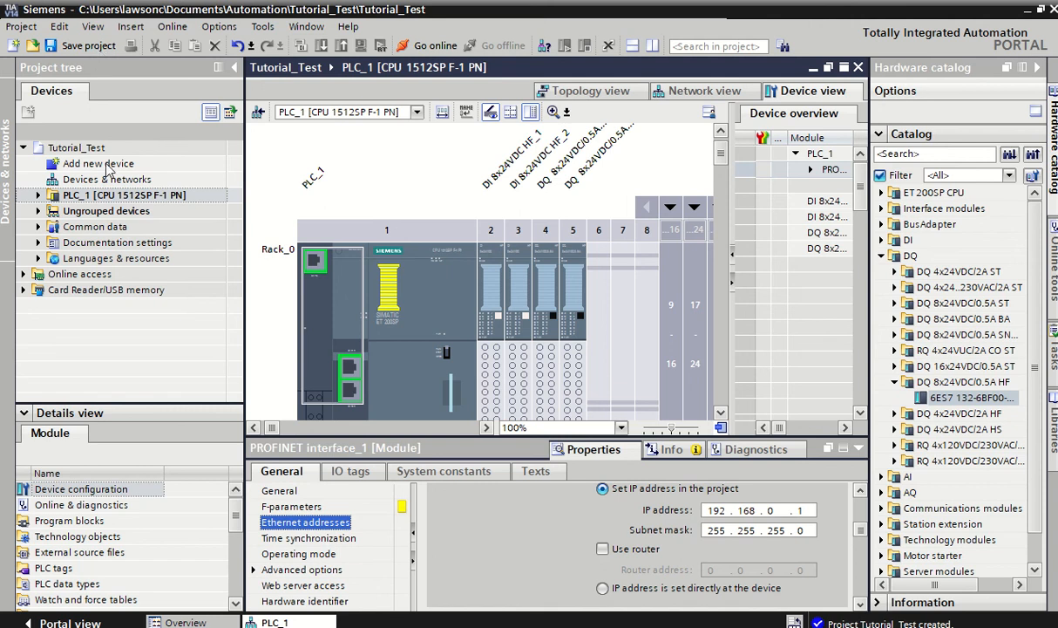
left_click(38, 194)
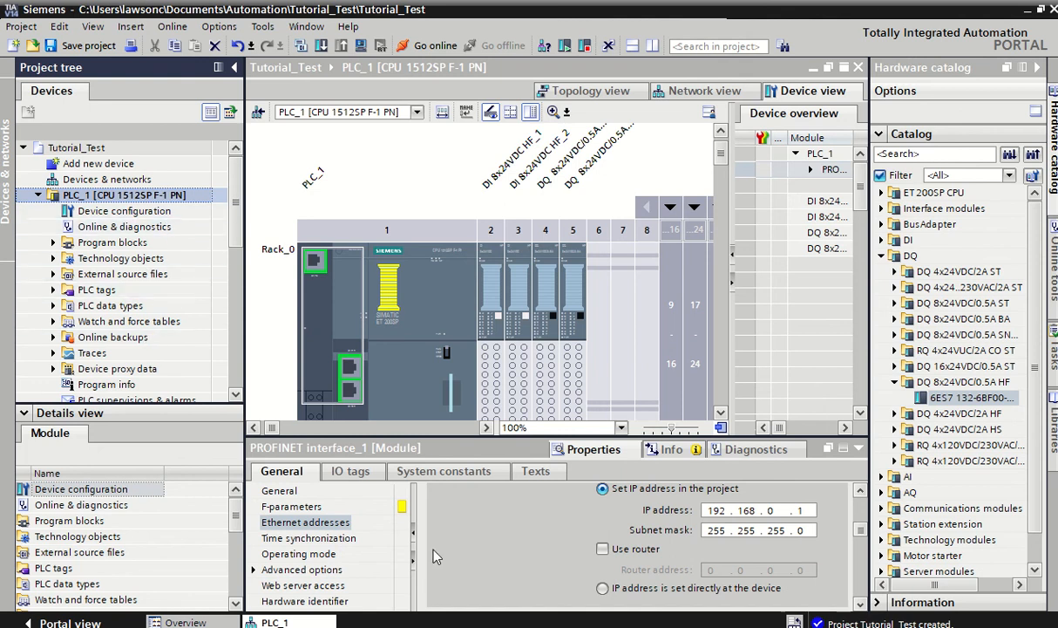
mouse_move(343, 626)
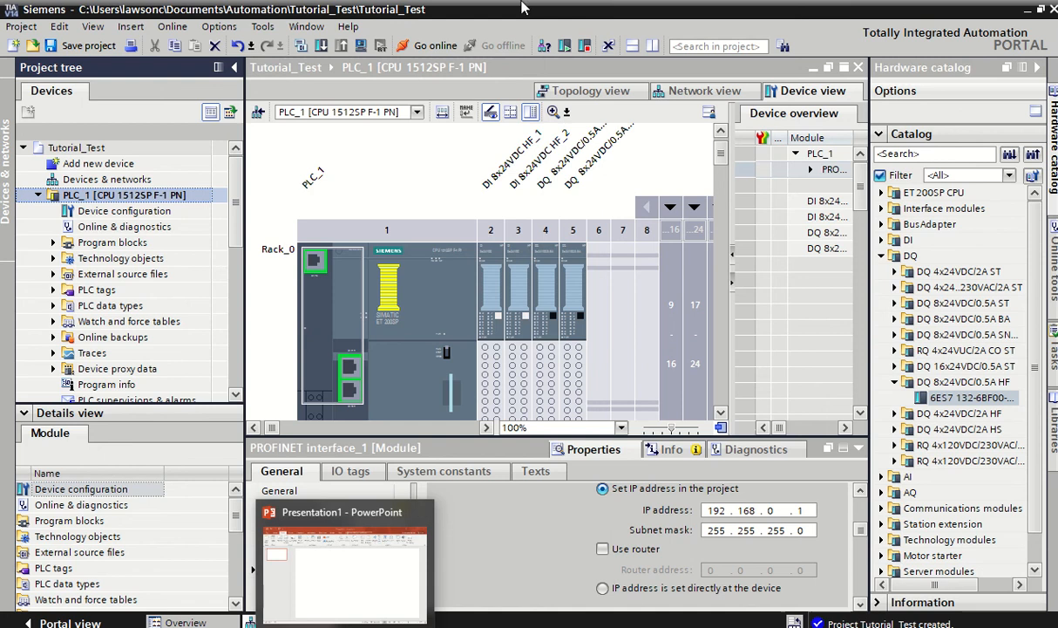
mouse_move(487, 37)
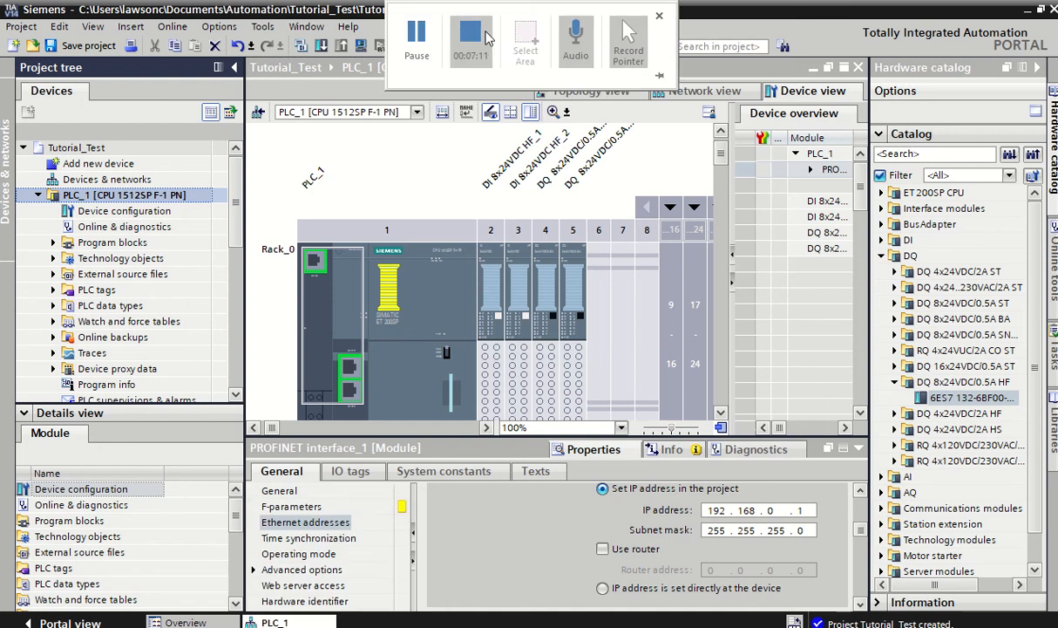